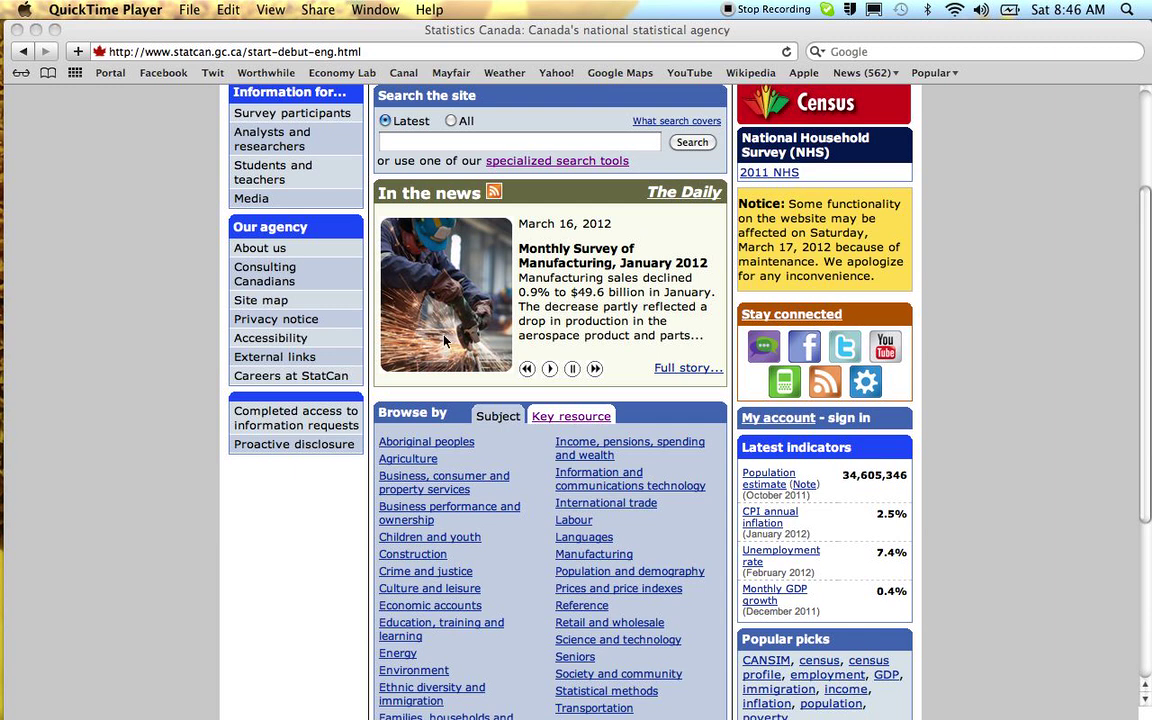
Bring Safari forward and show the Key resources list on the Statistics Canada home page
left_click(546, 421)
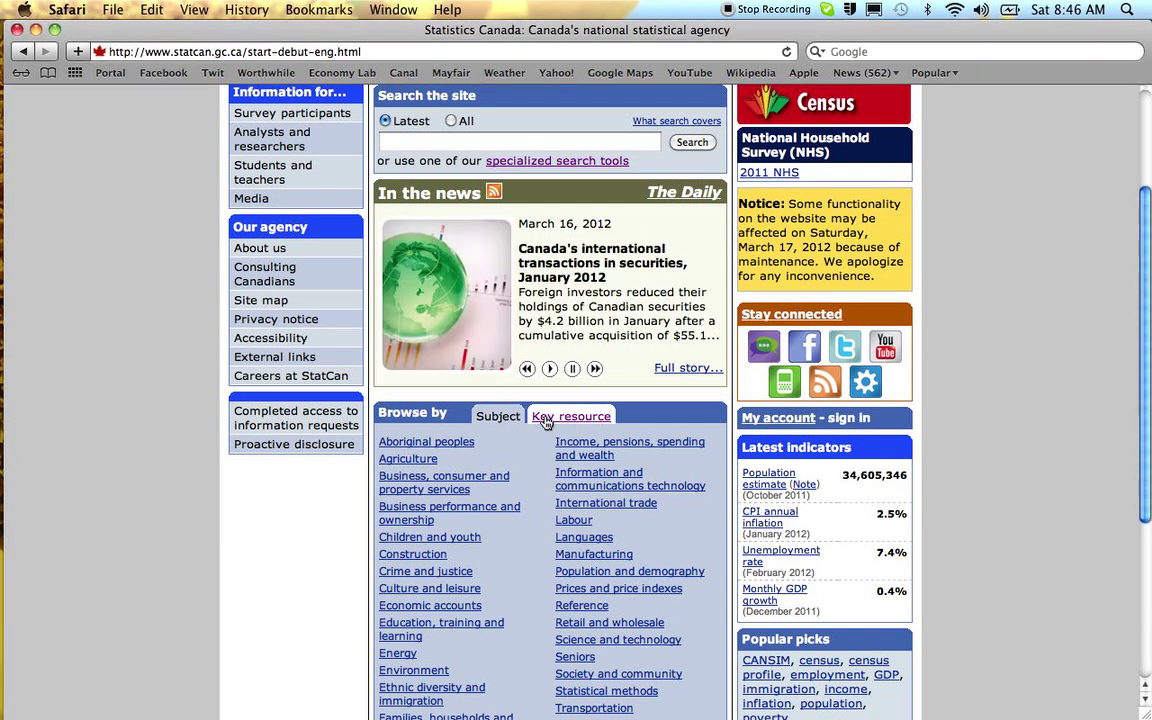
left_click(546, 421)
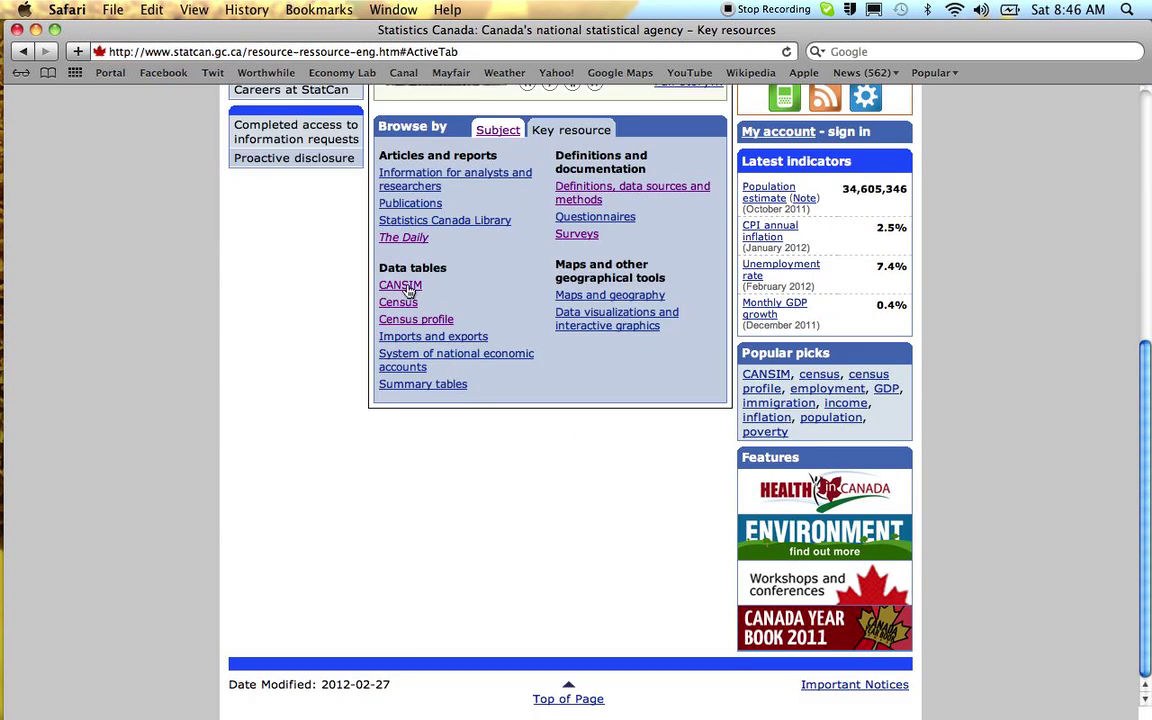
Open the CANSIM home page and enter 'employment' in the Search CANSIM box
left_click(405, 287)
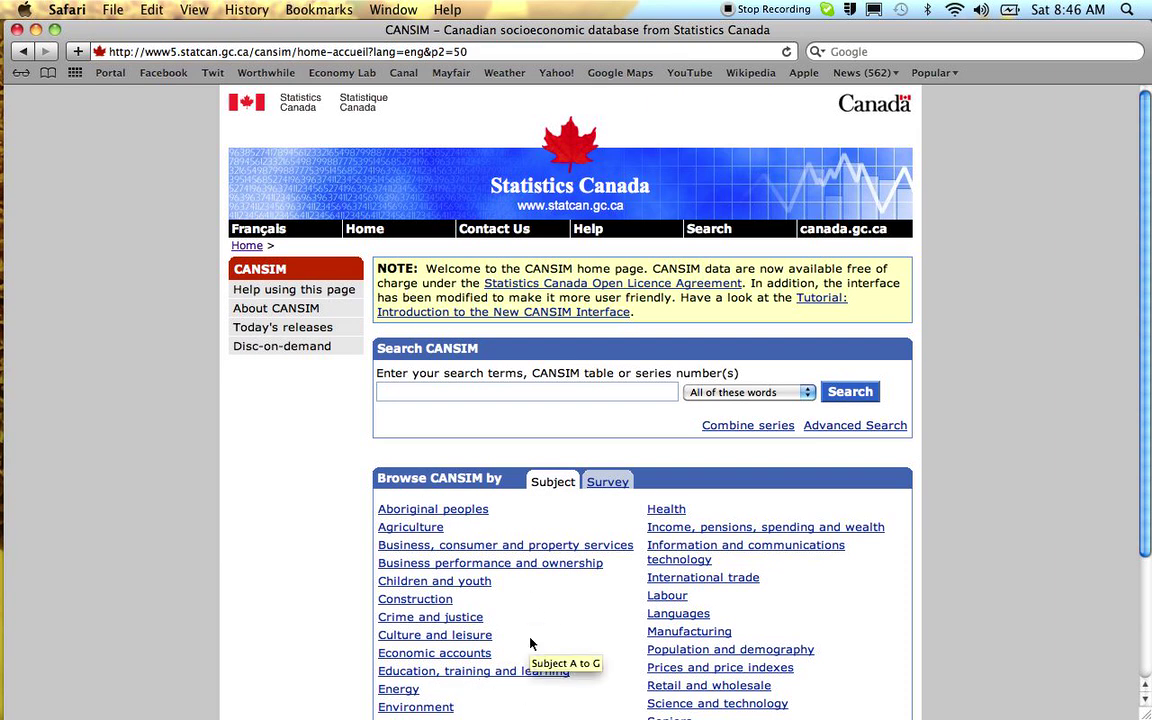
scroll(529, 647, "down", 3)
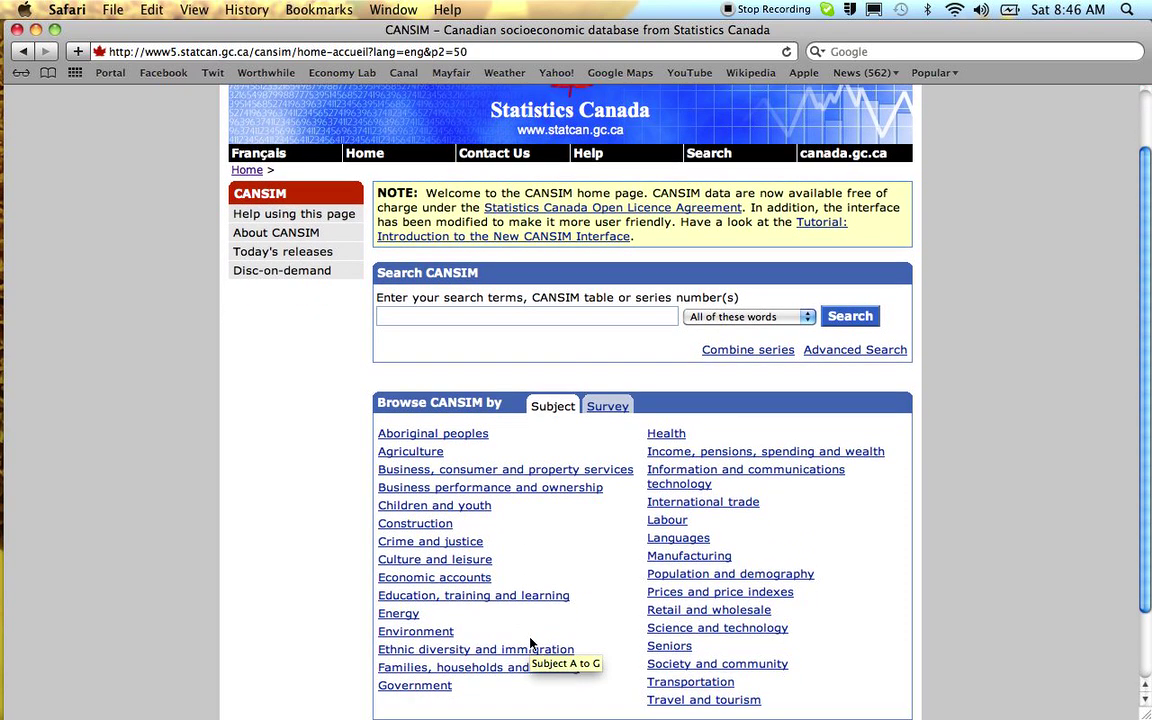
left_click(483, 316)
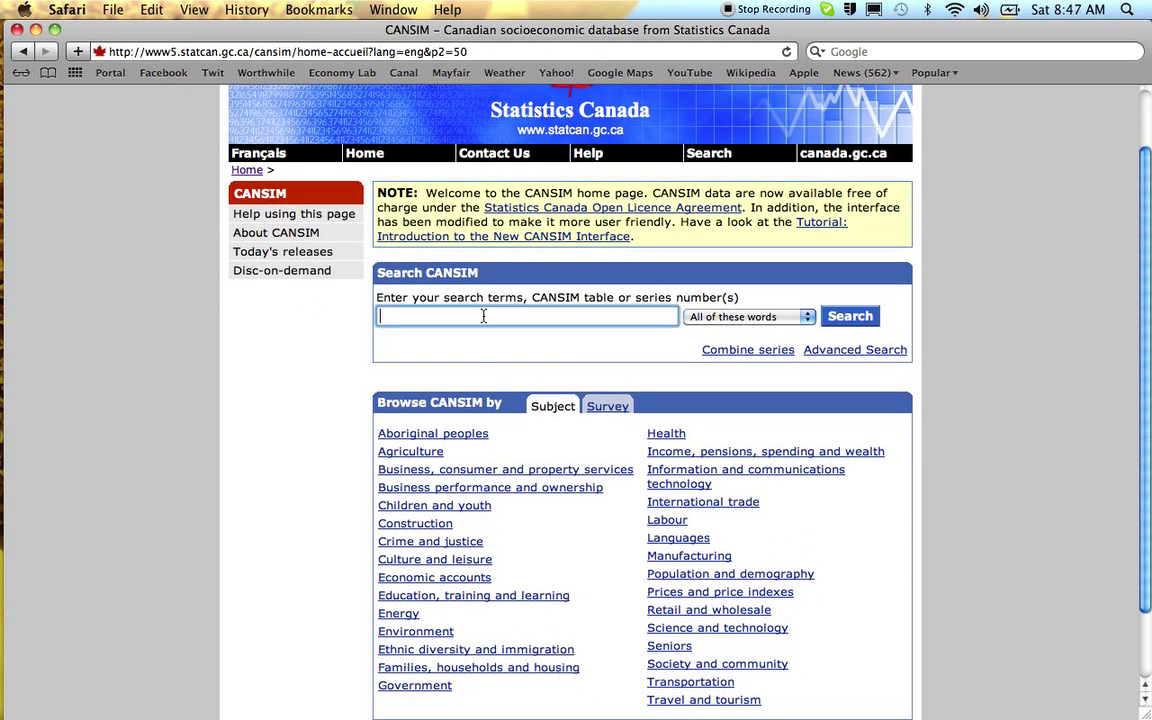
type("employment")
left_click(842, 318)
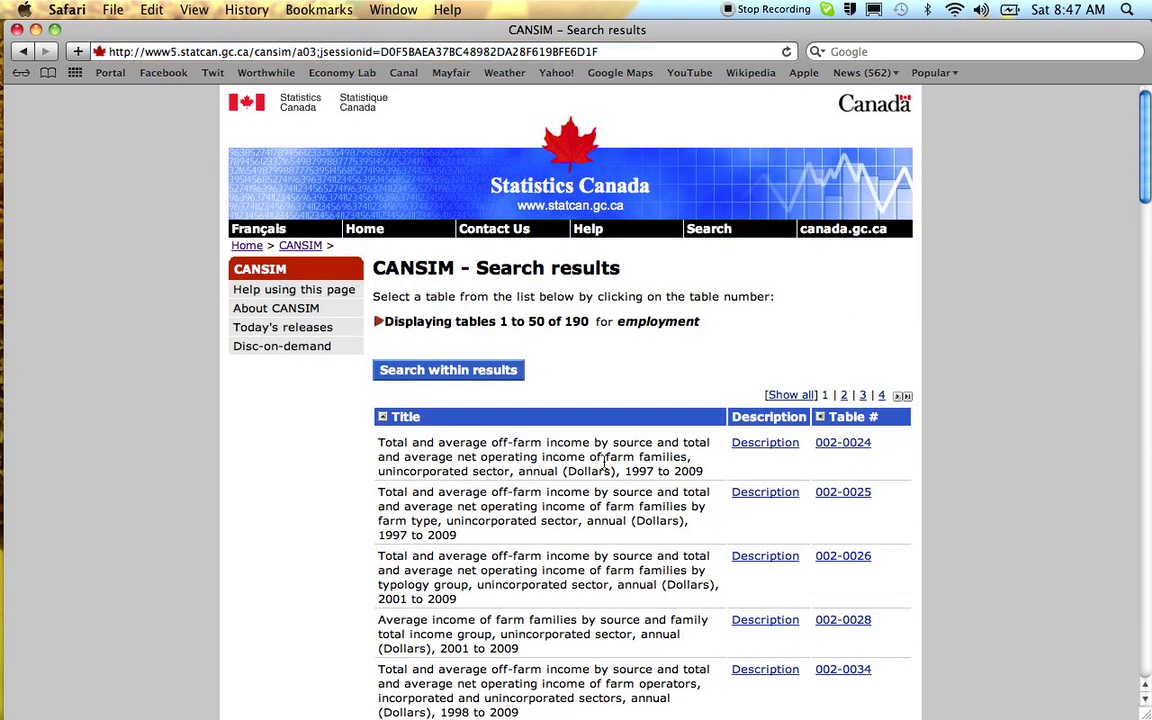
scroll(553, 508, "down", 5)
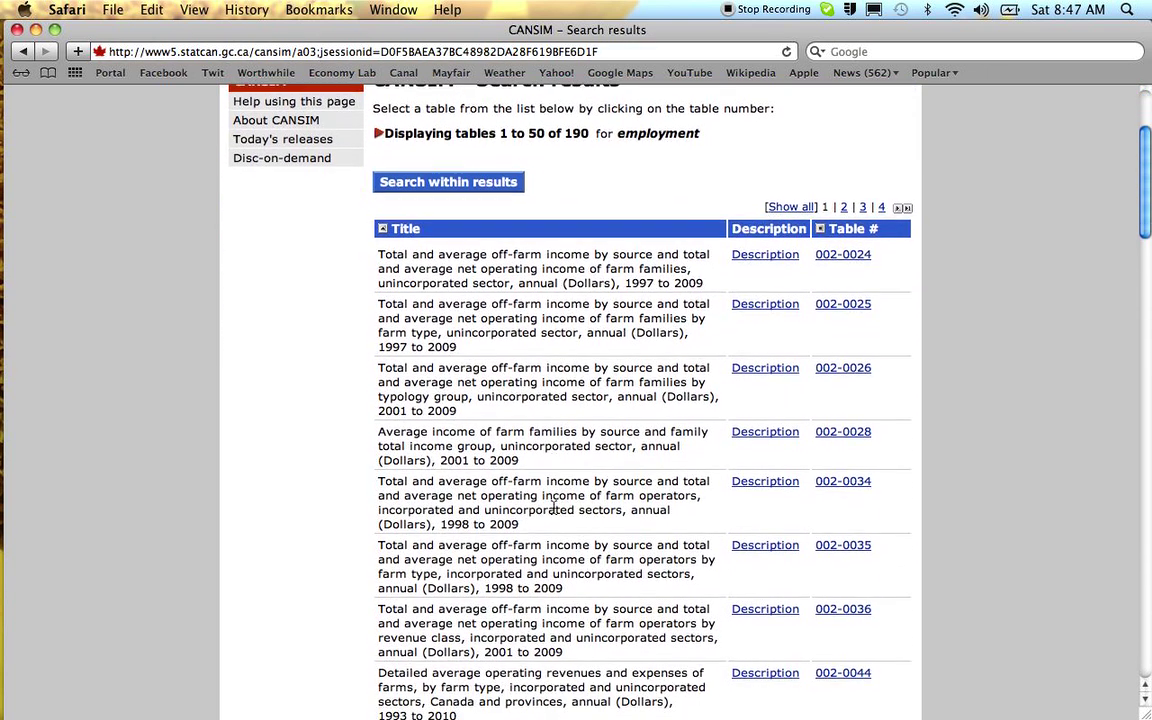
scroll(553, 508, "down", 10)
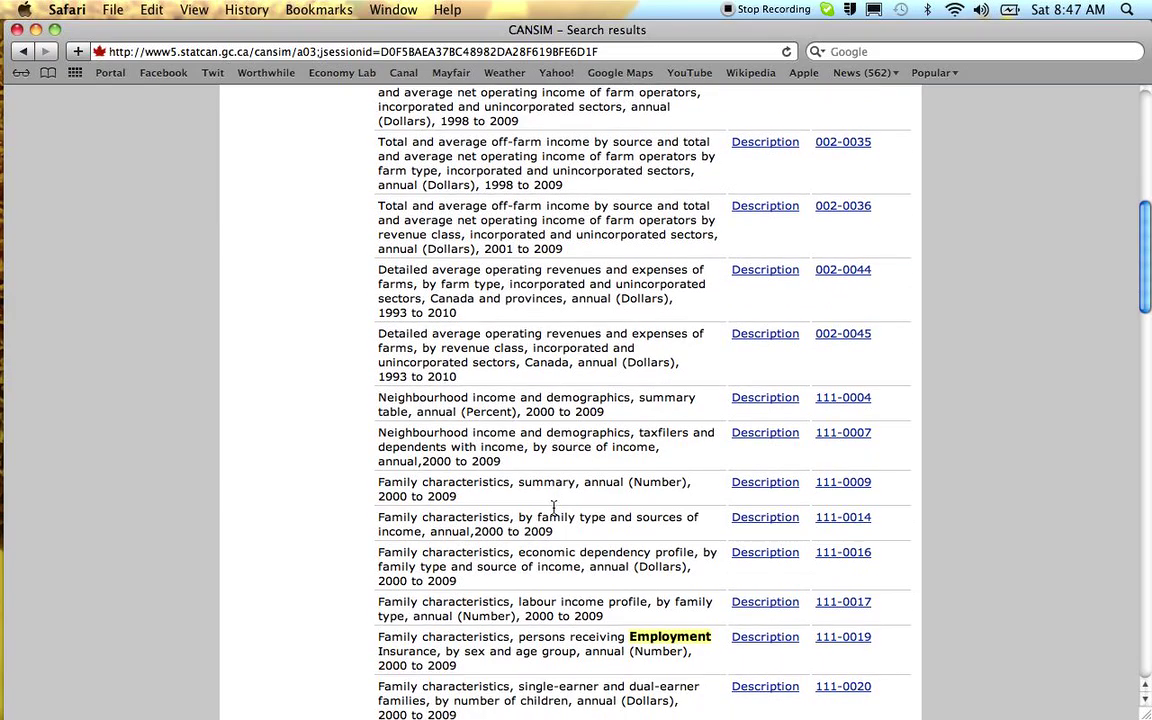
scroll(553, 508, "down", 20)
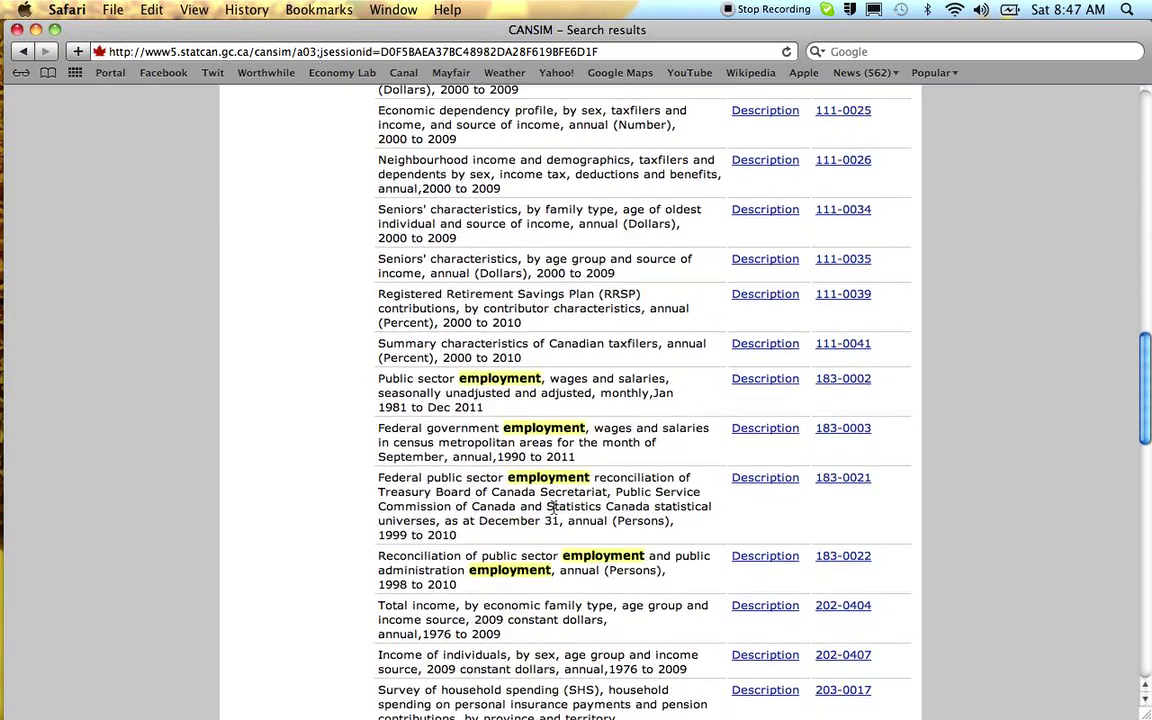
scroll(553, 508, "down", 7)
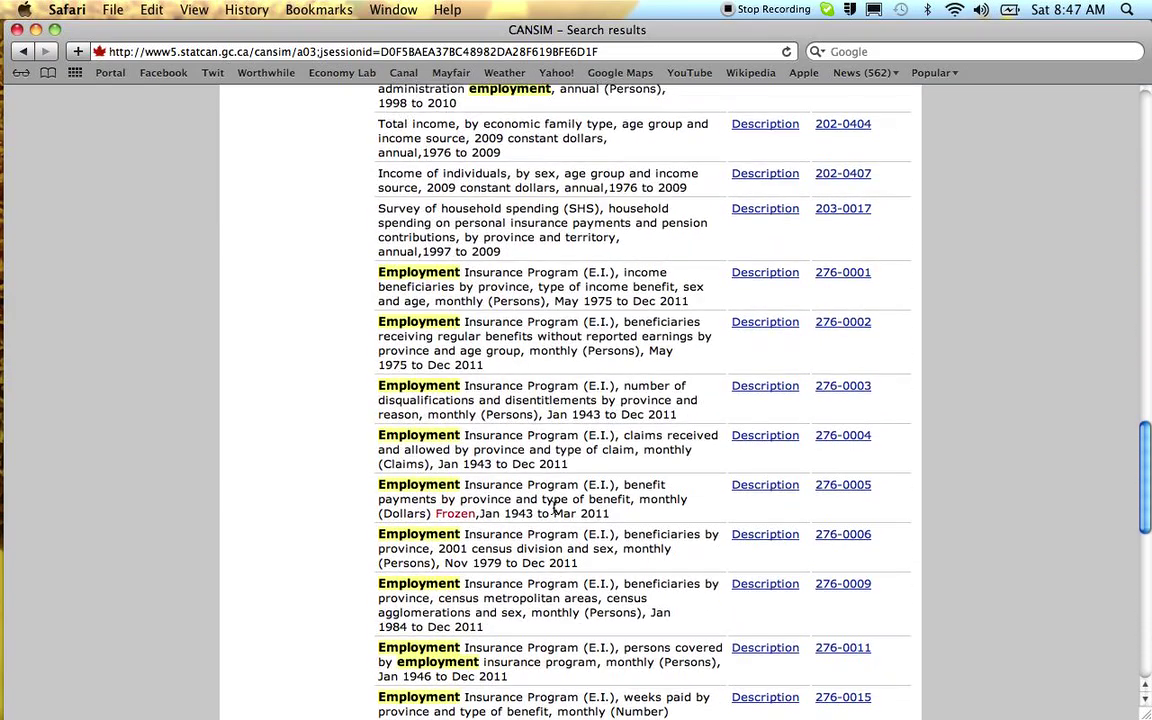
scroll(553, 508, "down", 7)
scroll(553, 508, "down", 8)
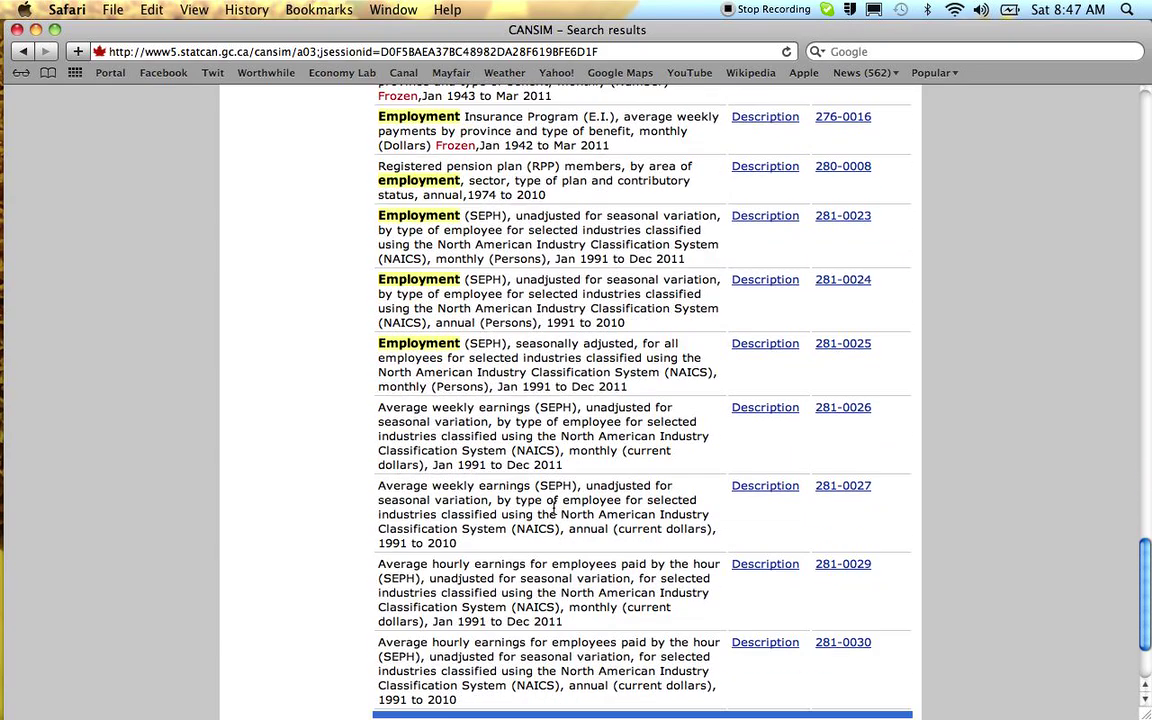
scroll(553, 508, "down", 3)
key("Home")
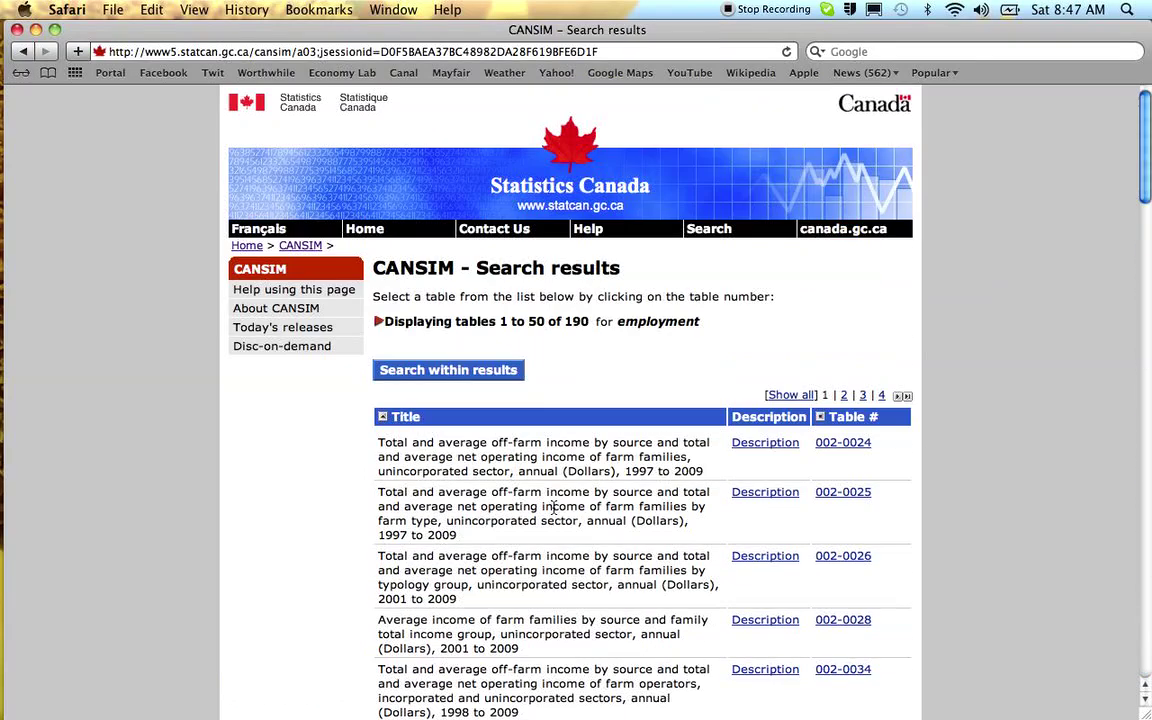
left_click(22, 54)
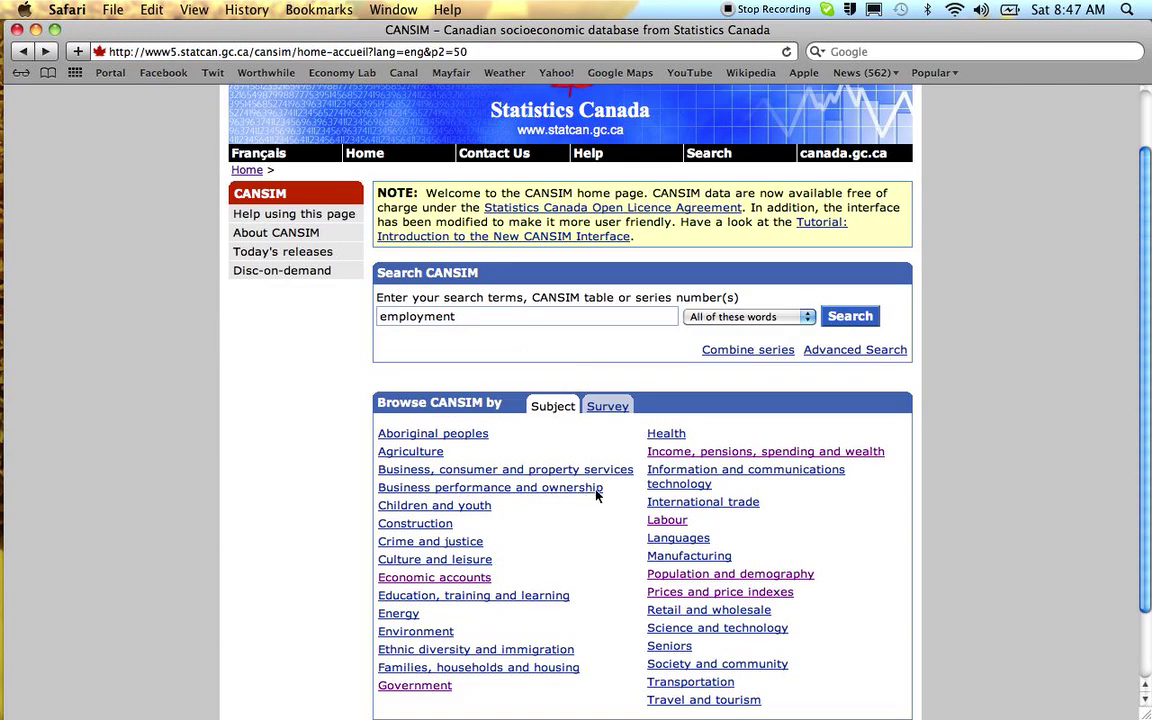
left_click(662, 522)
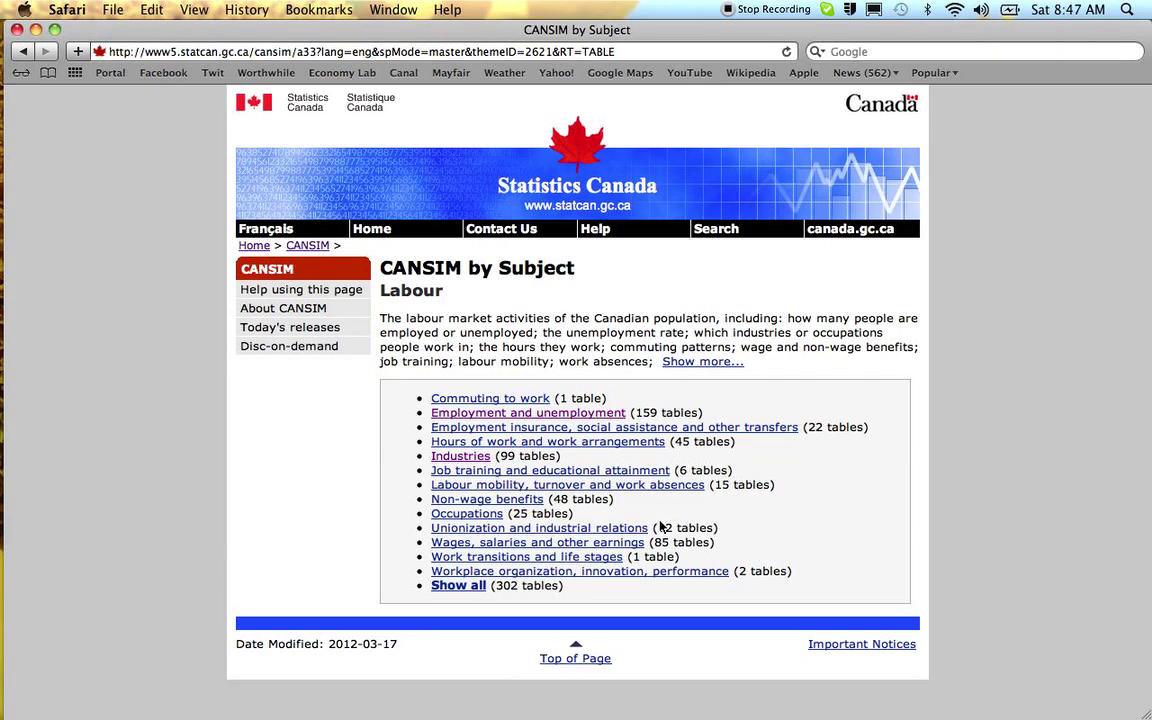
left_click(579, 414)
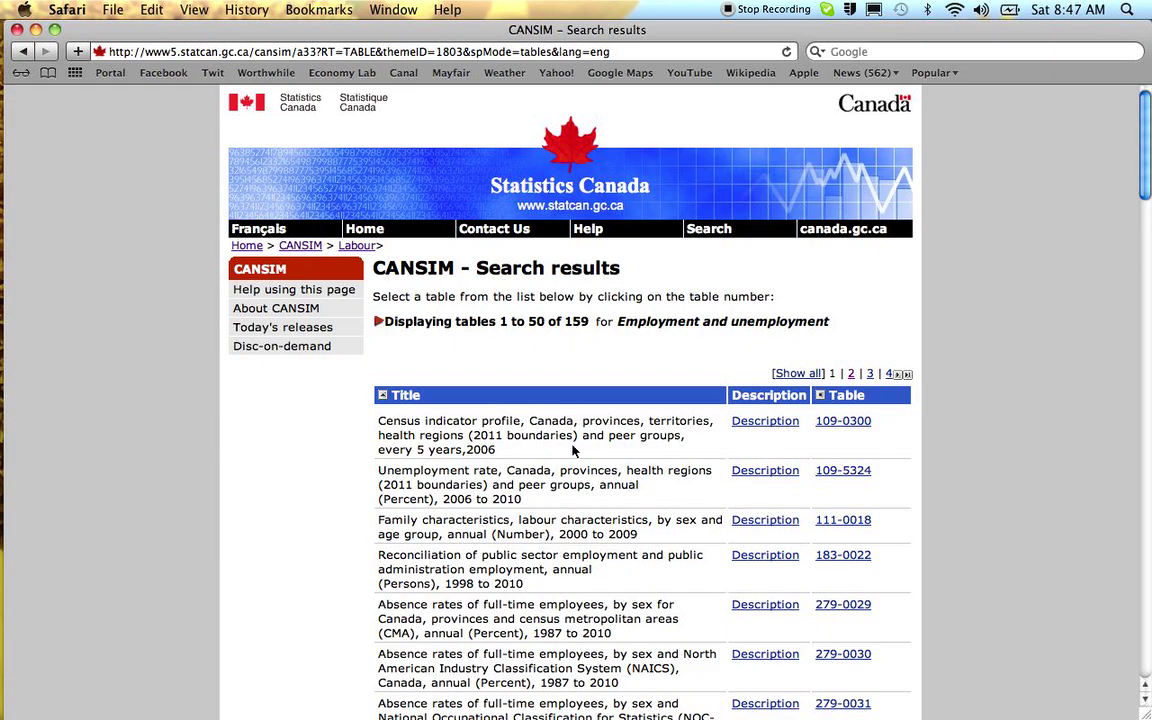
scroll(573, 452, "down", 15)
left_click(26, 54)
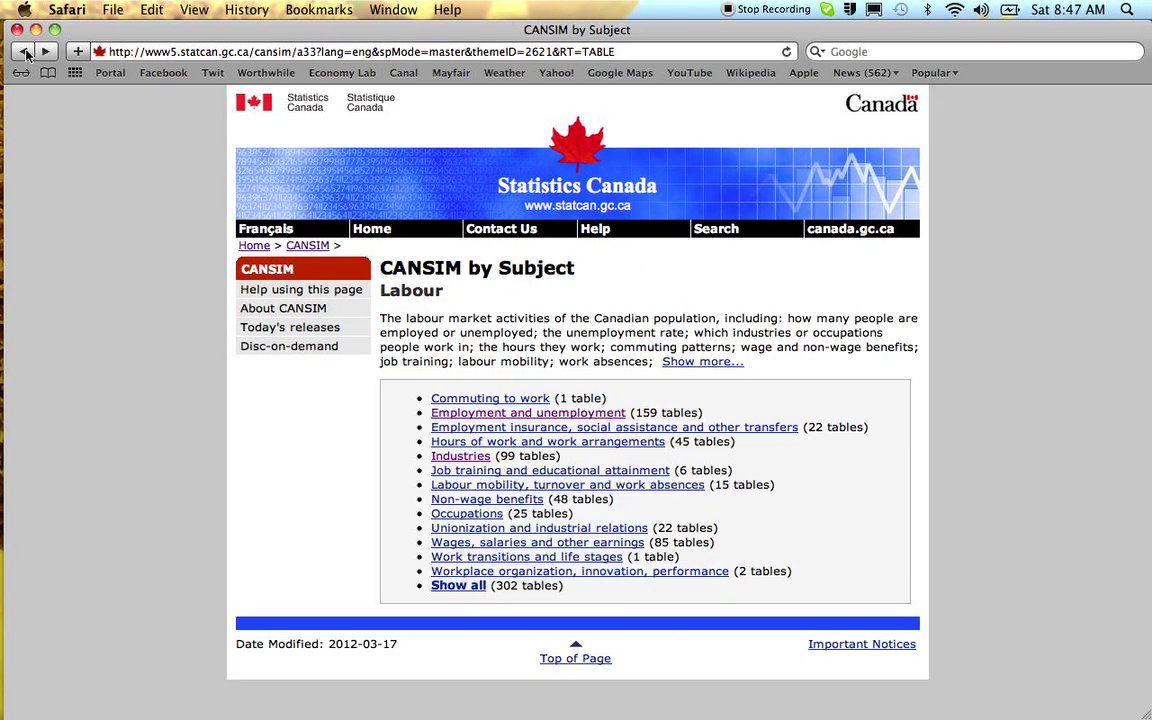
left_click(26, 54)
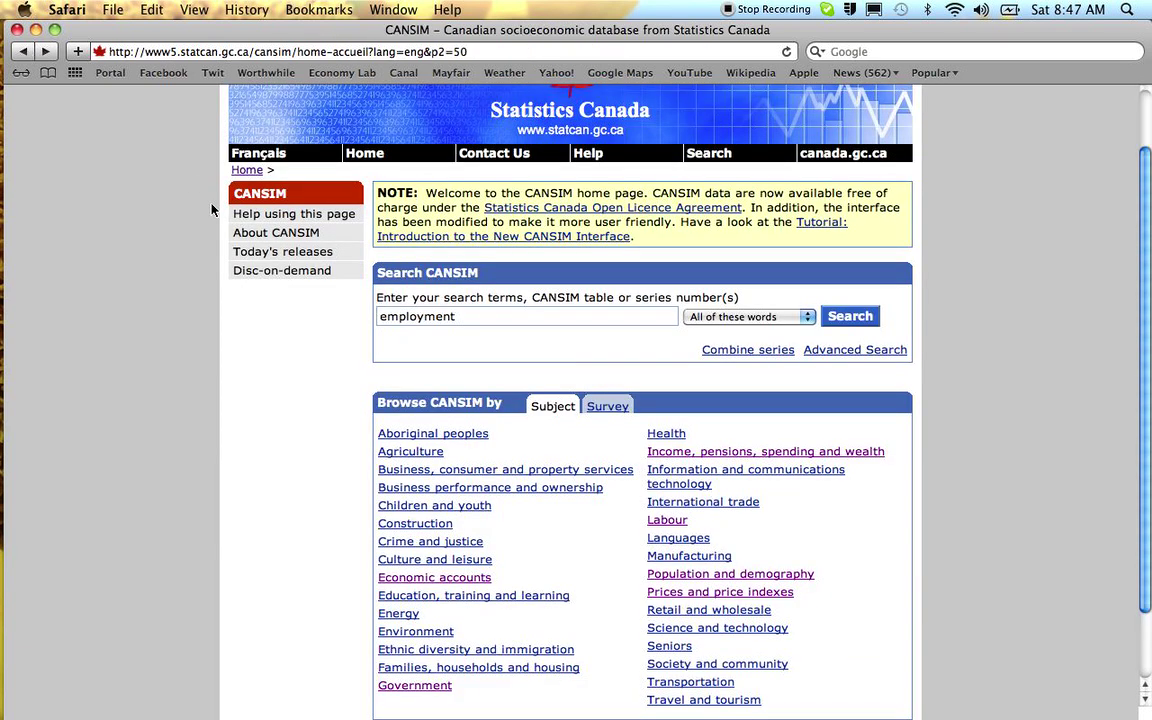
Replace the search term with table number 282-0087, fixing the typo, and search
double_click(411, 317)
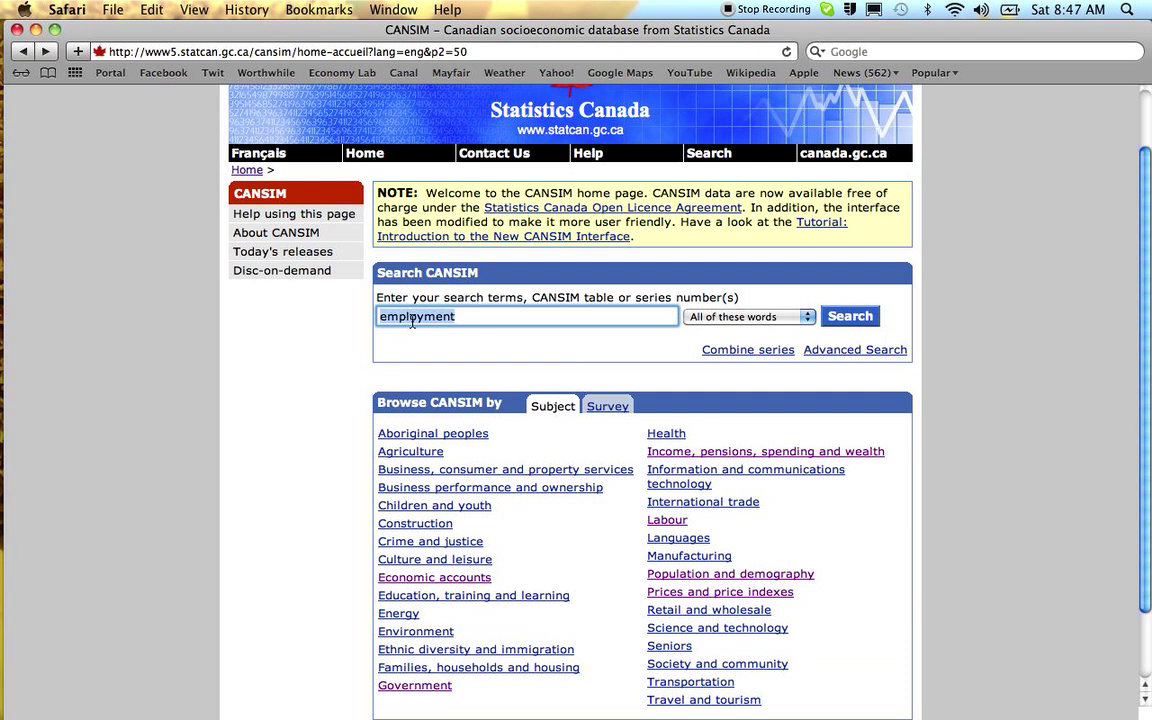
type("282-00897")
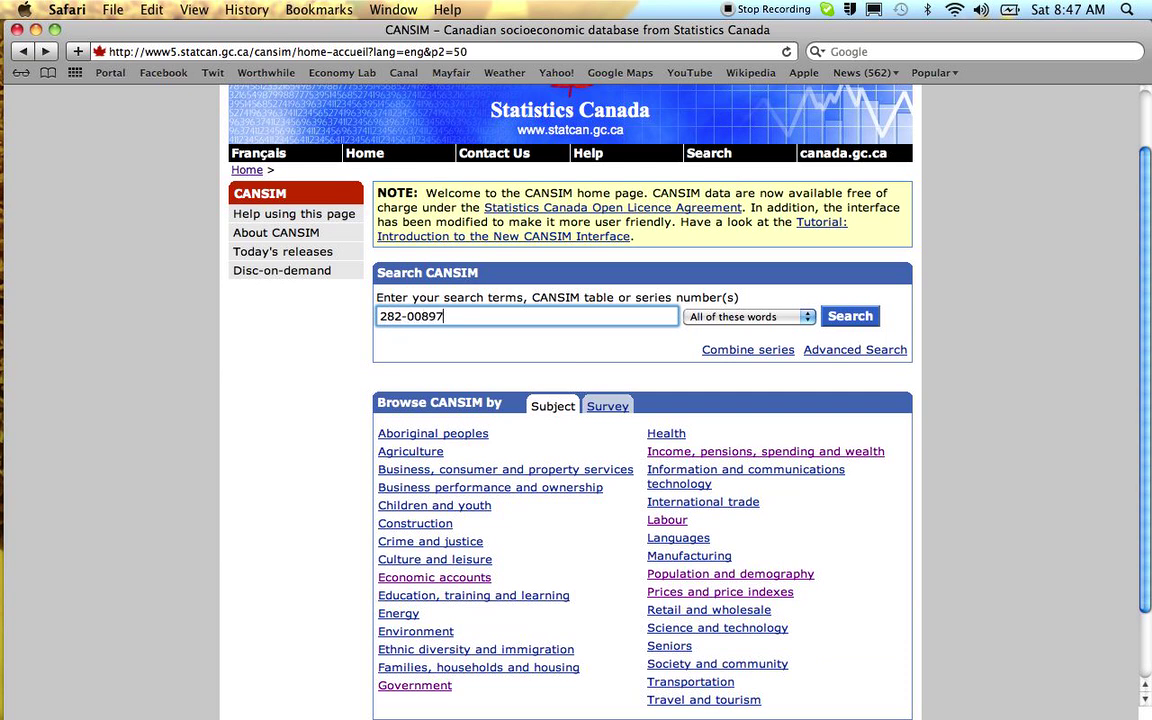
key("BackSpace")
key("BackSpace")
type("7")
left_click(842, 317)
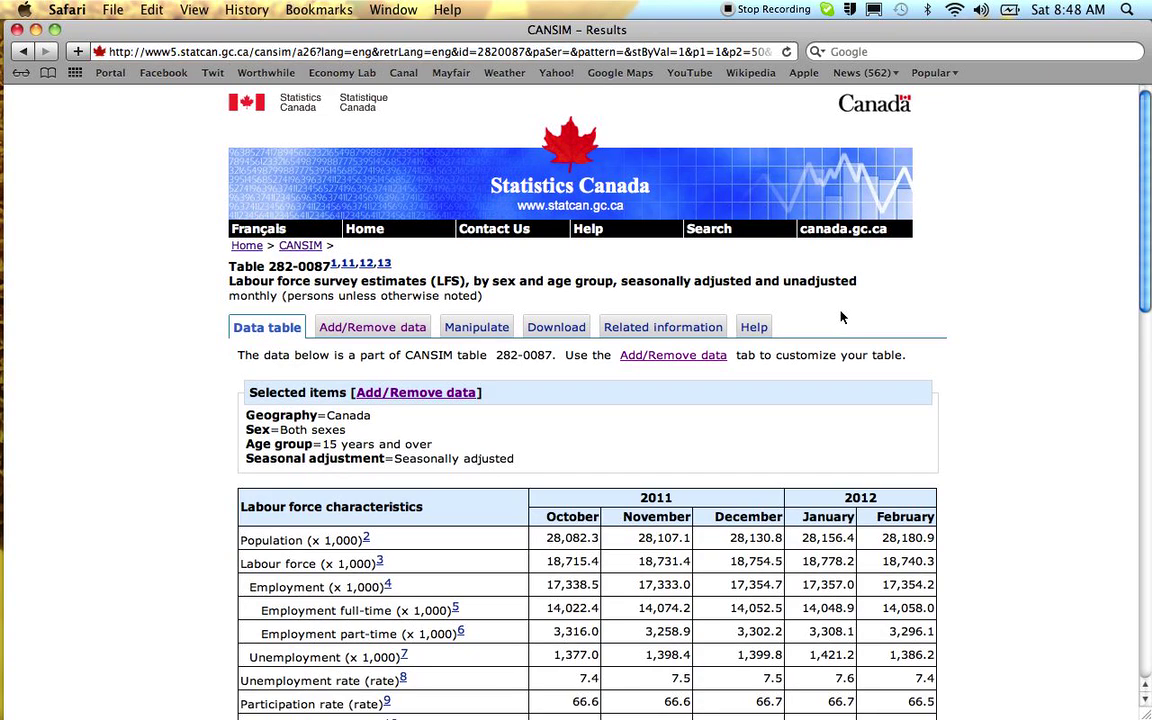
Scroll through table 282-0087's monthly Labour force survey estimates for Canada
scroll(686, 475, "down", 5)
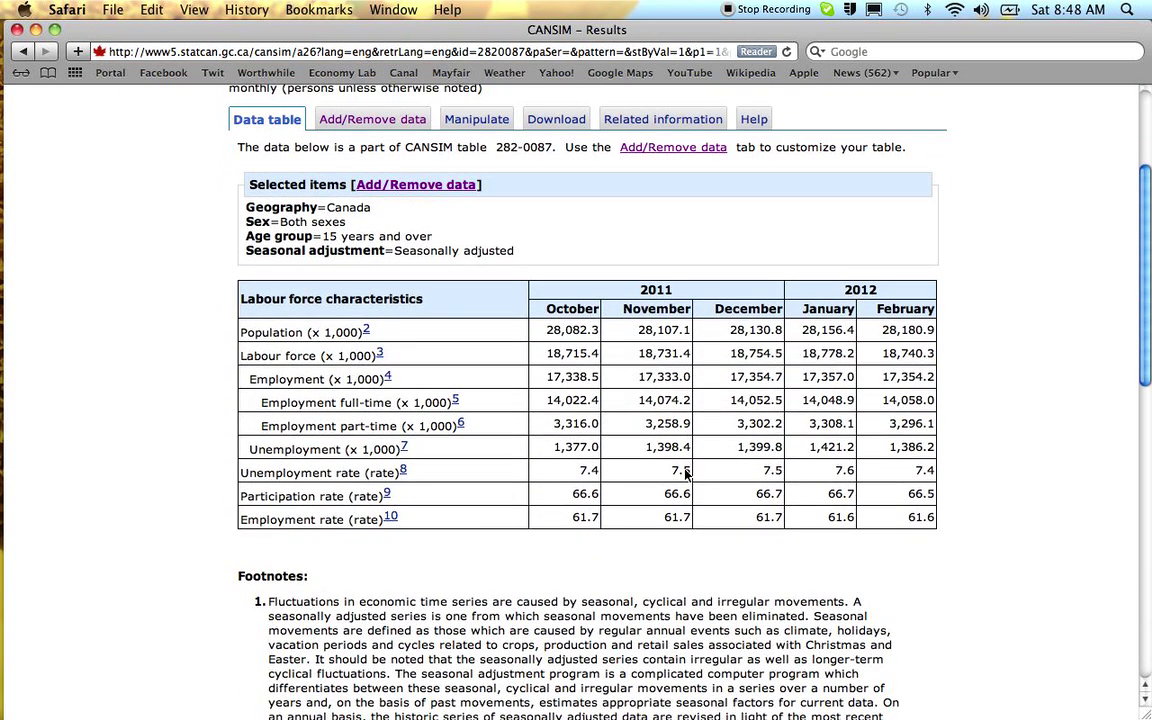
scroll(686, 475, "up", 5)
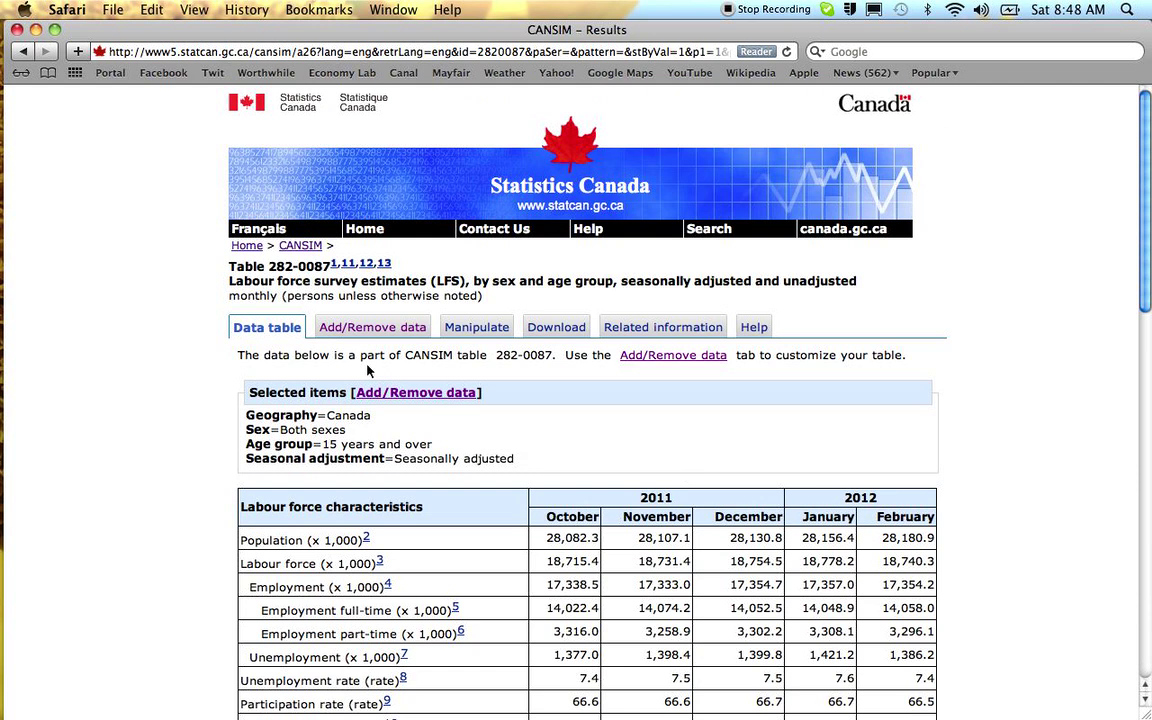
Go from the home page through Media to the Economic indicators summary tables list
left_click(248, 247)
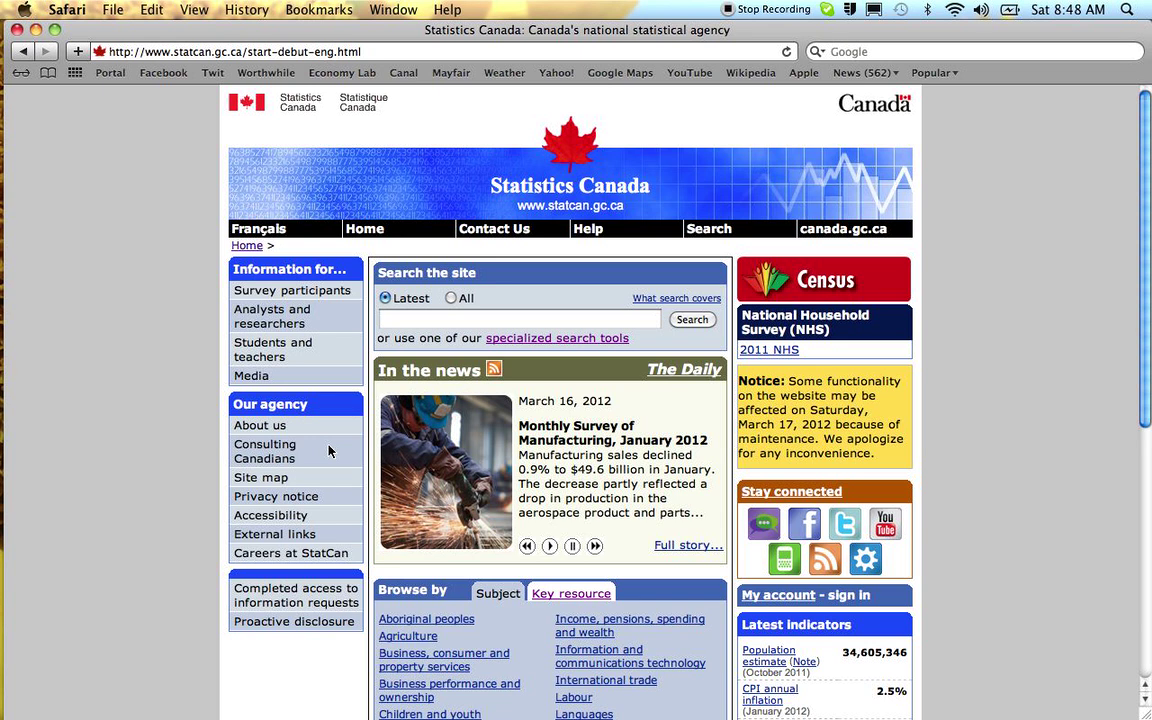
scroll(329, 451, "down", 3)
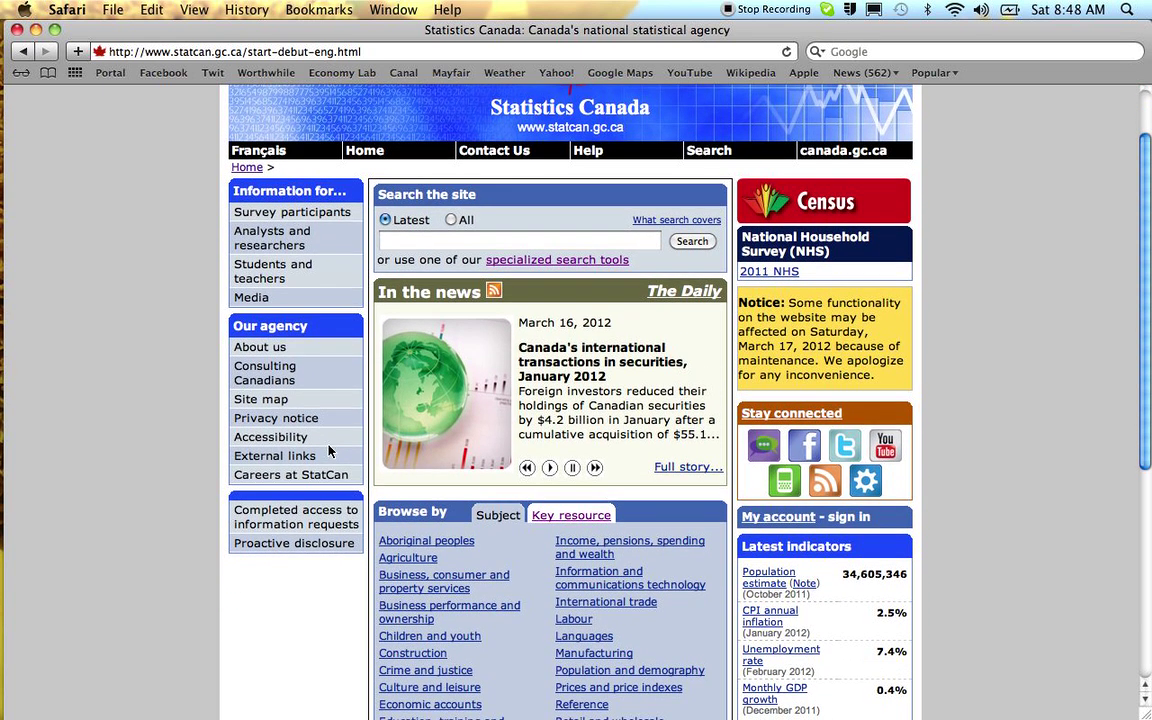
left_click(253, 300)
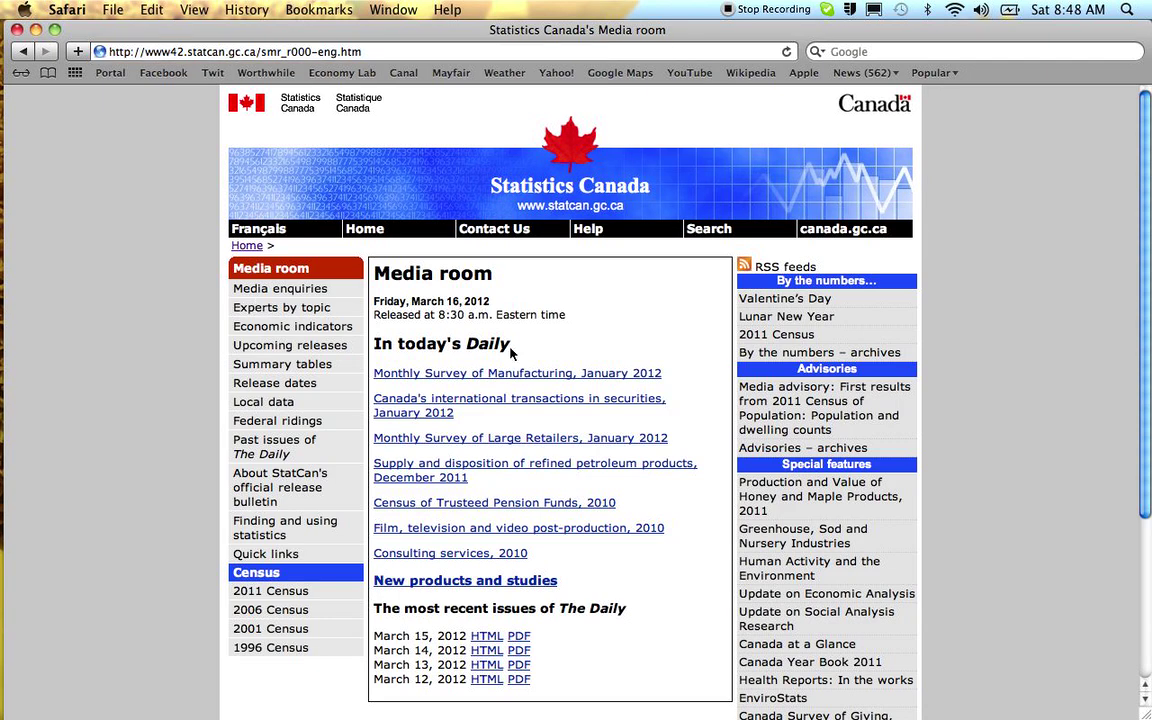
scroll(498, 383, "down", 4)
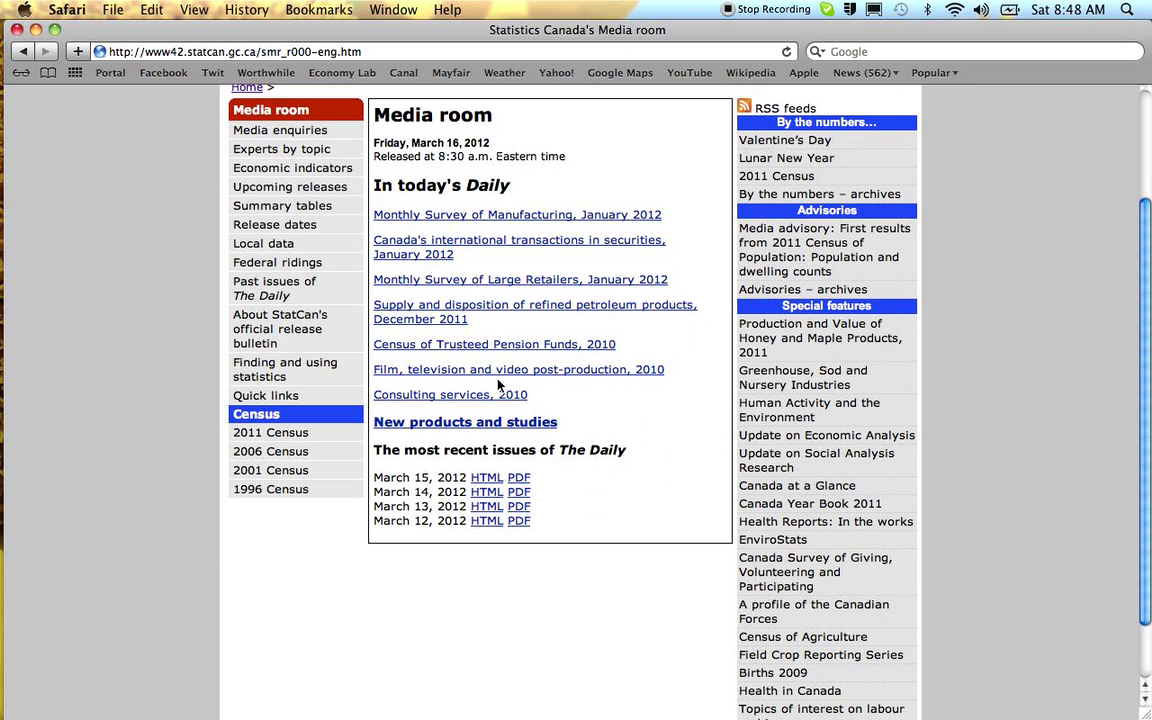
left_click(286, 170)
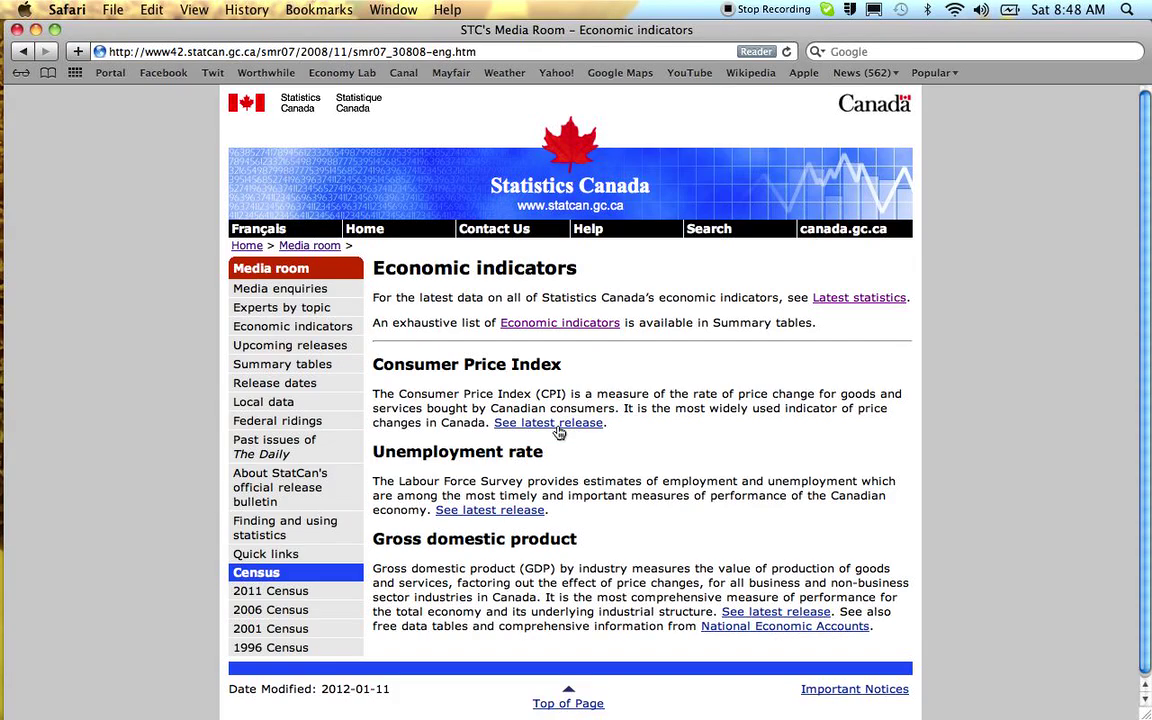
scroll(565, 380, "down", 1)
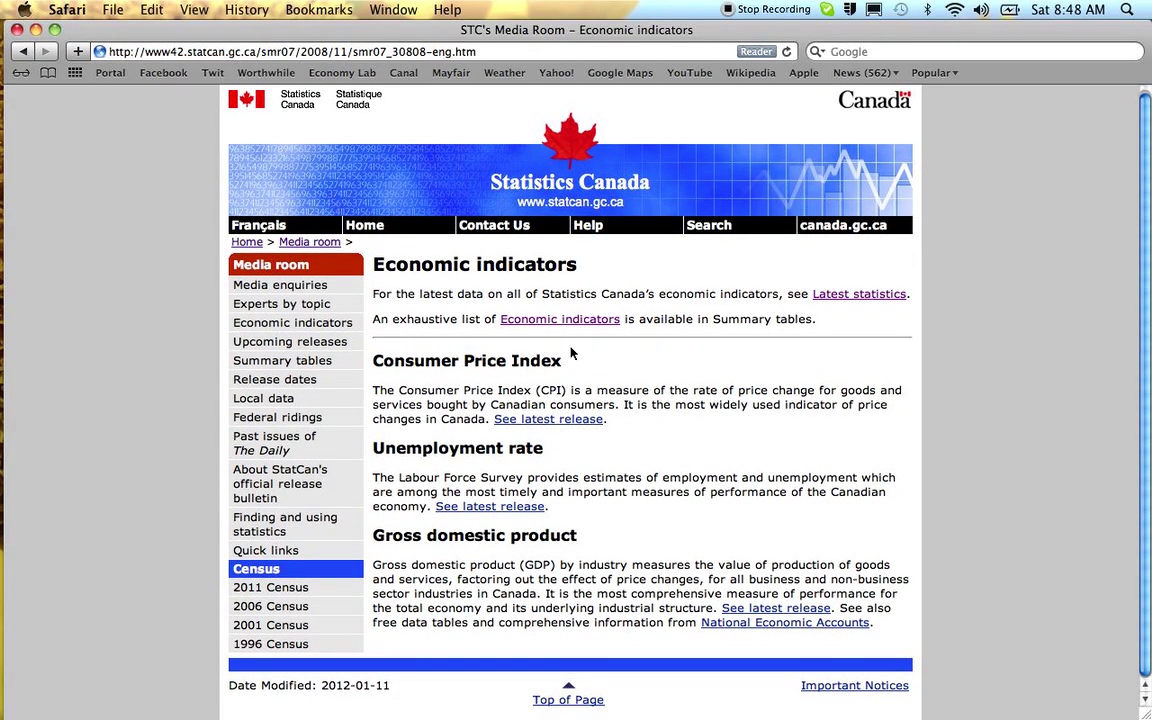
left_click(565, 320)
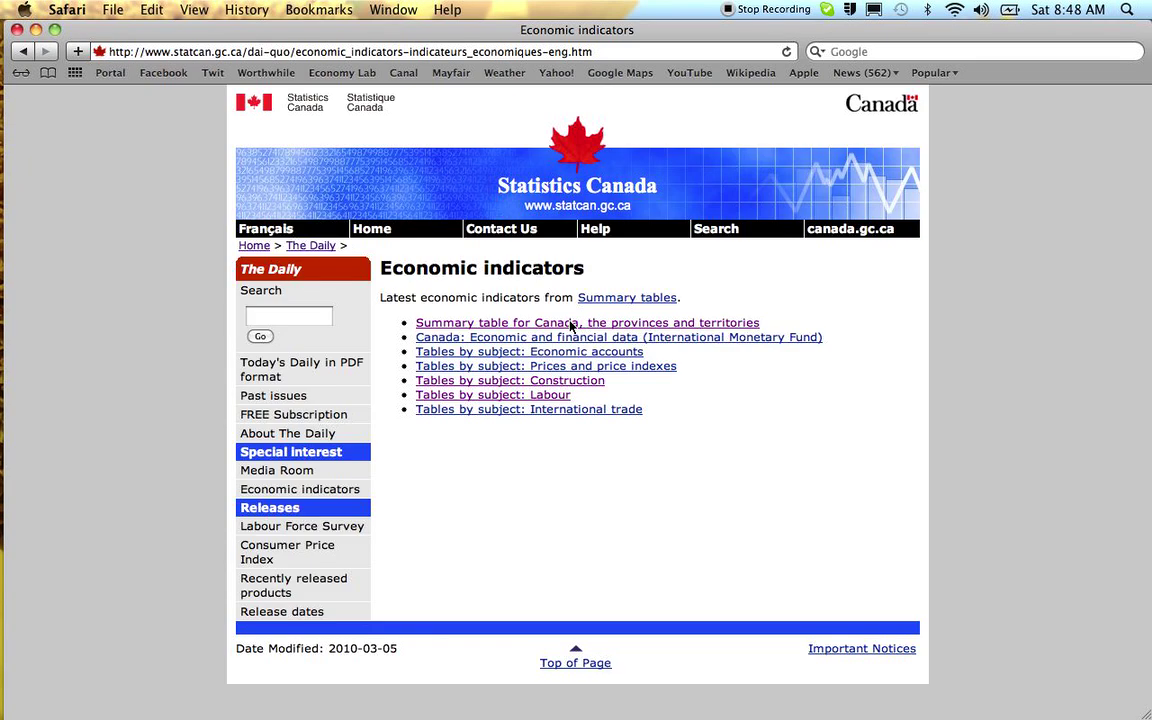
Go through Labour and Employment and unemployment to the monthly employment-by-age-and-sex table
left_click(532, 399)
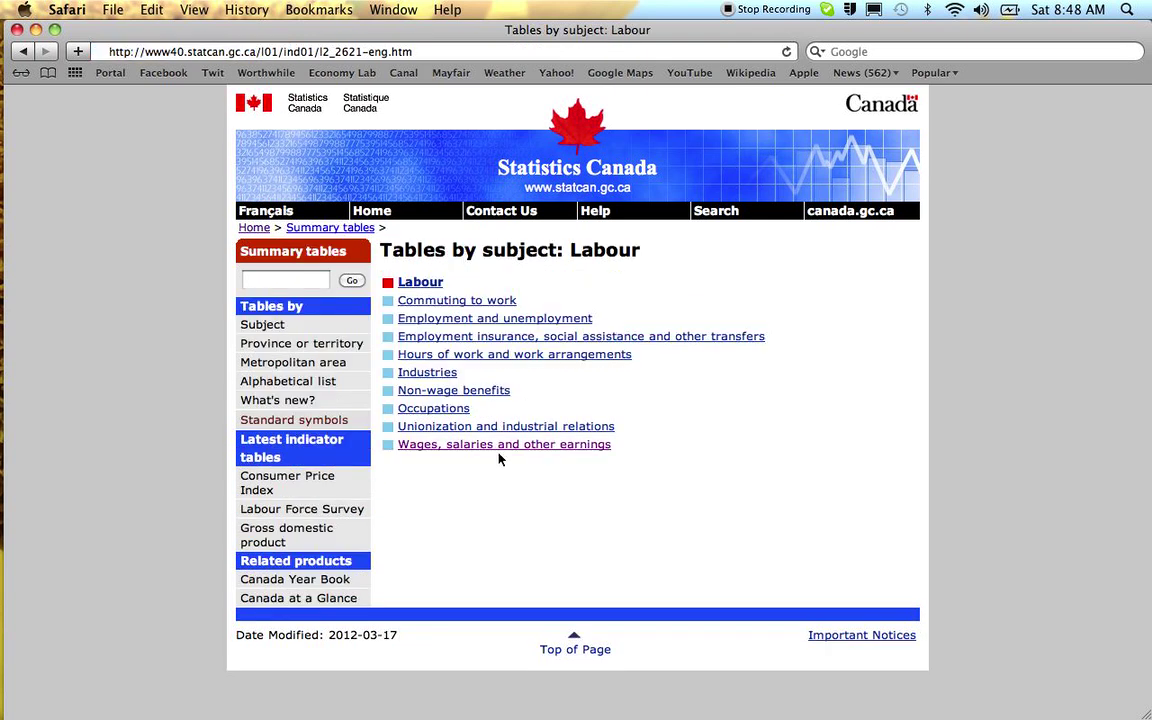
left_click(476, 320)
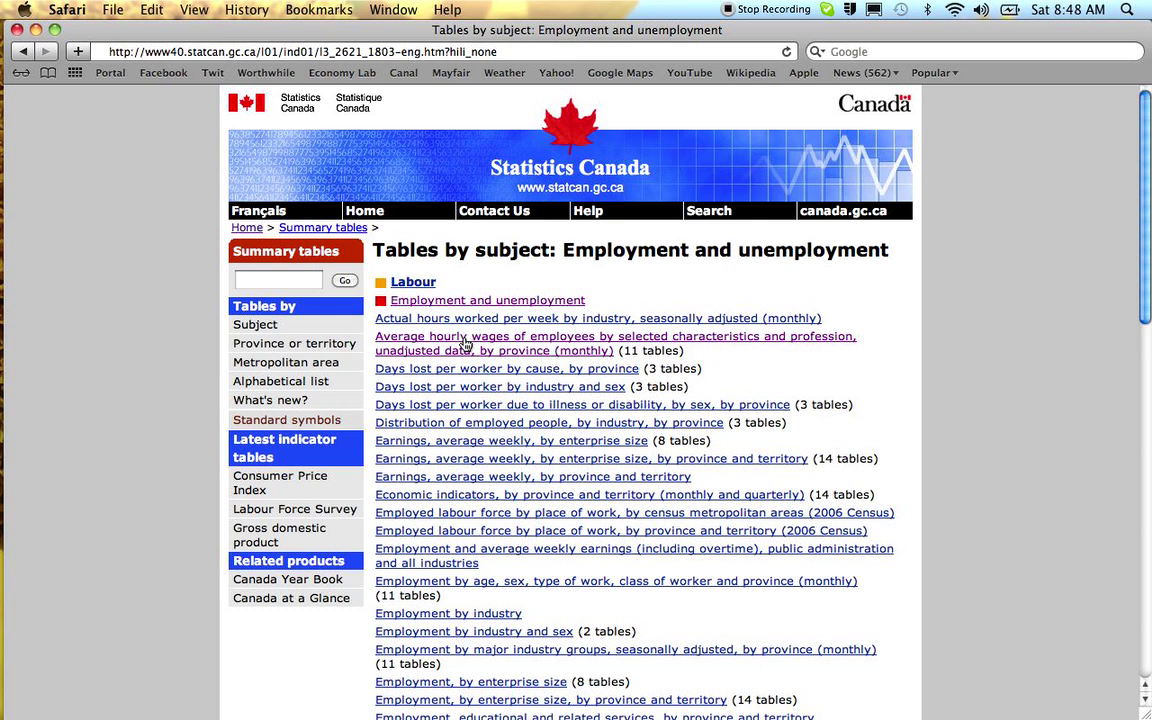
scroll(465, 344, "down", 3)
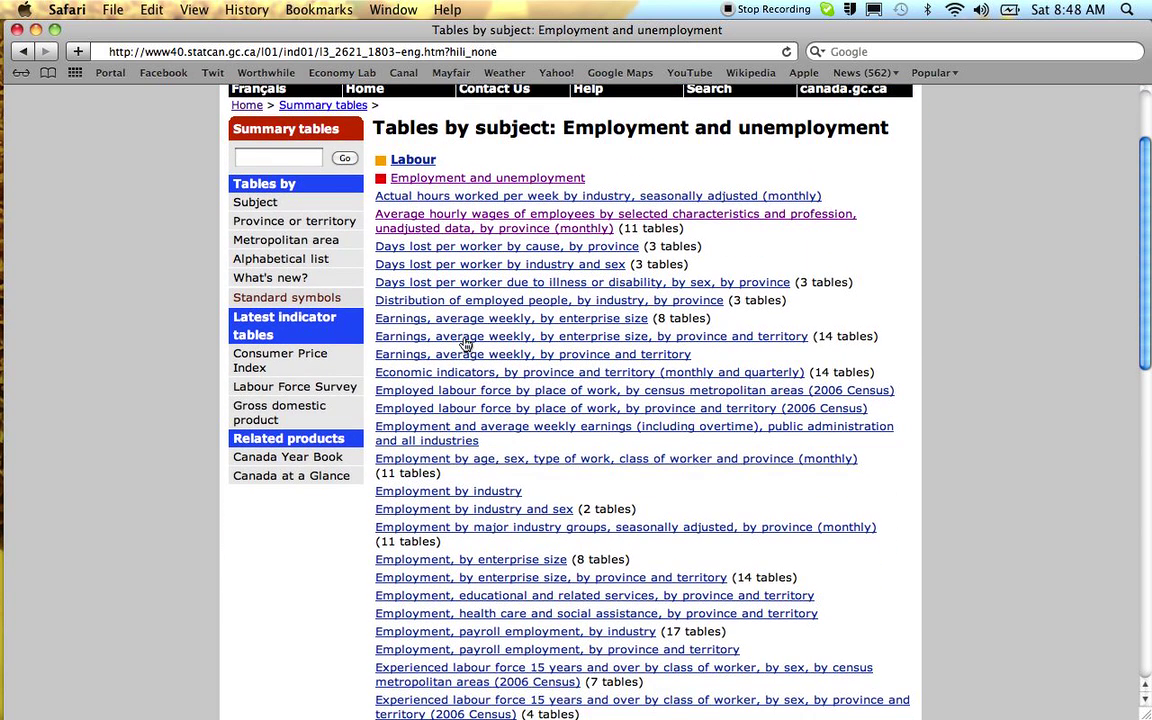
left_click(467, 462)
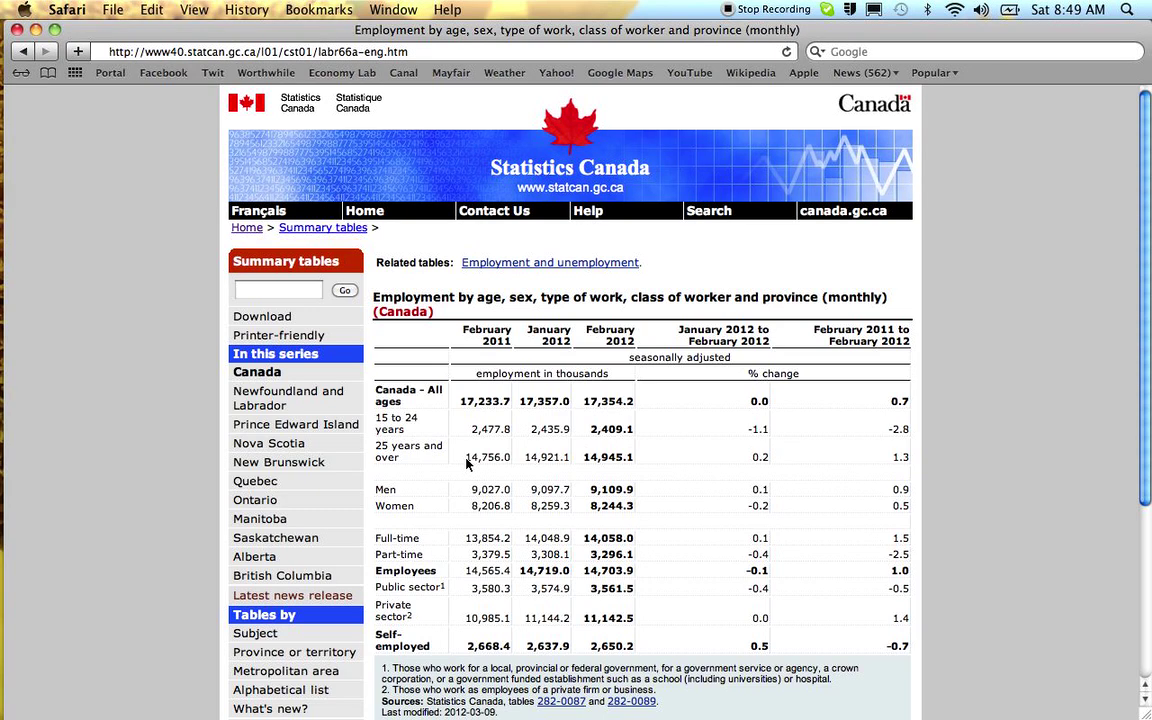
Scroll the monthly employment table, then go back to the Employment and unemployment list
scroll(467, 460, "down", 3)
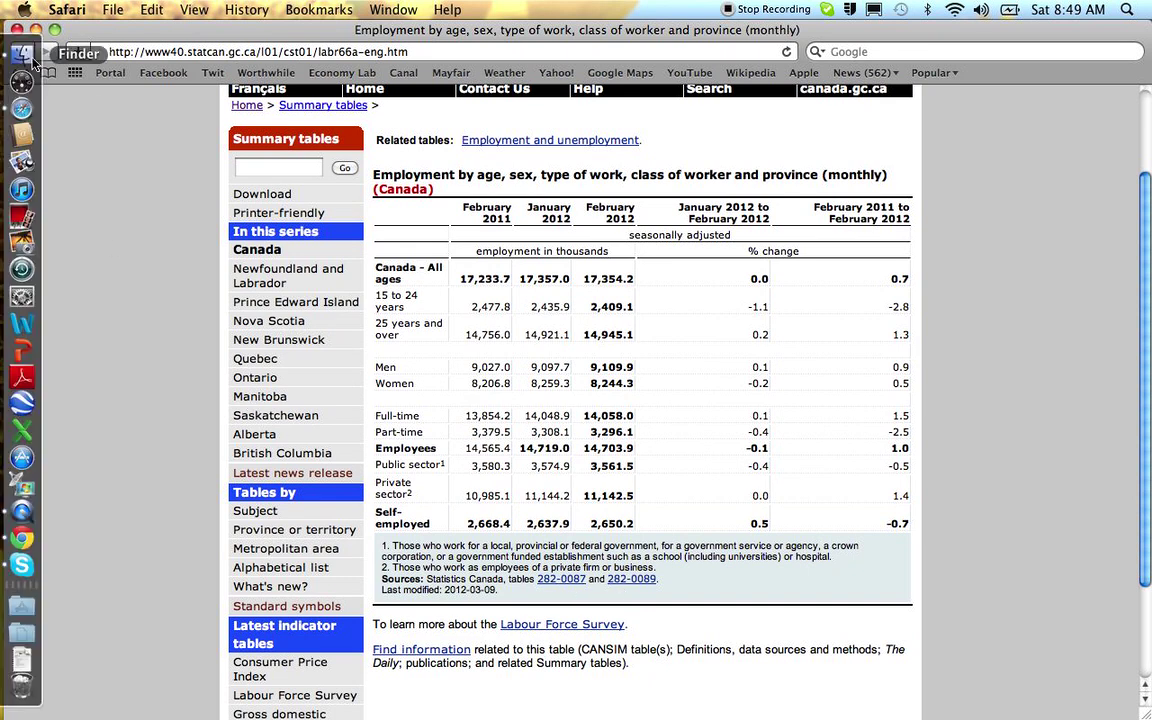
left_click(24, 52)
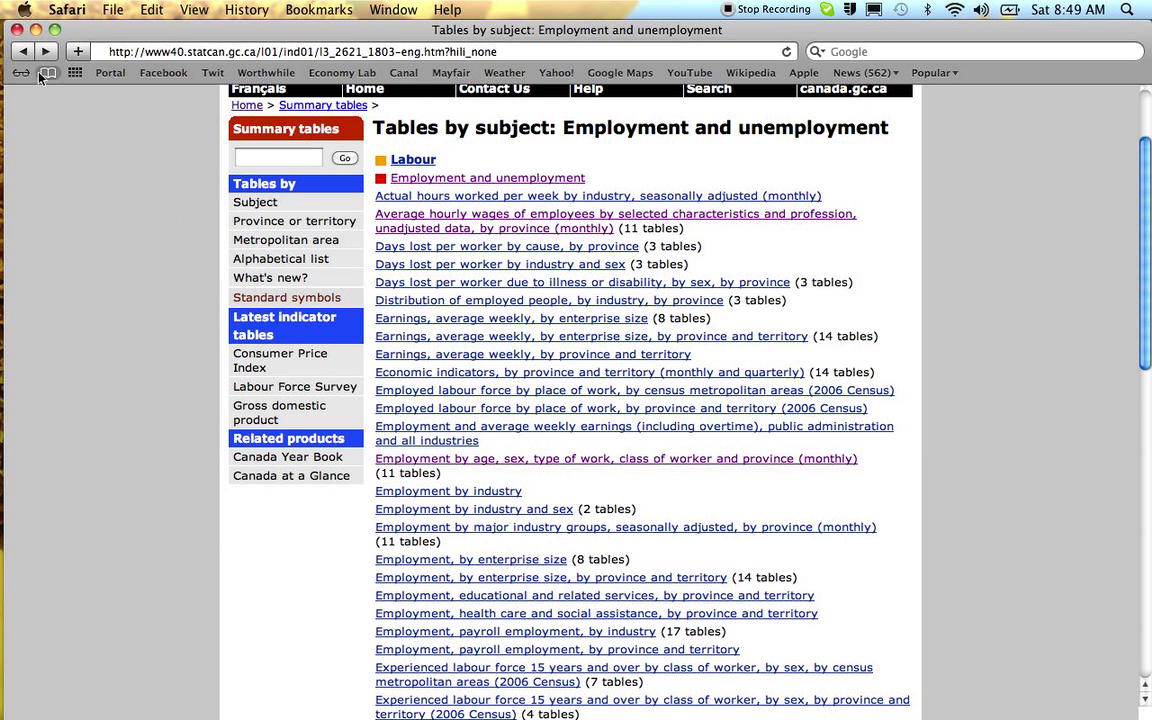
Back out to the Statistics Canada home page and open 'immigration' from Popular picks
left_click(22, 51)
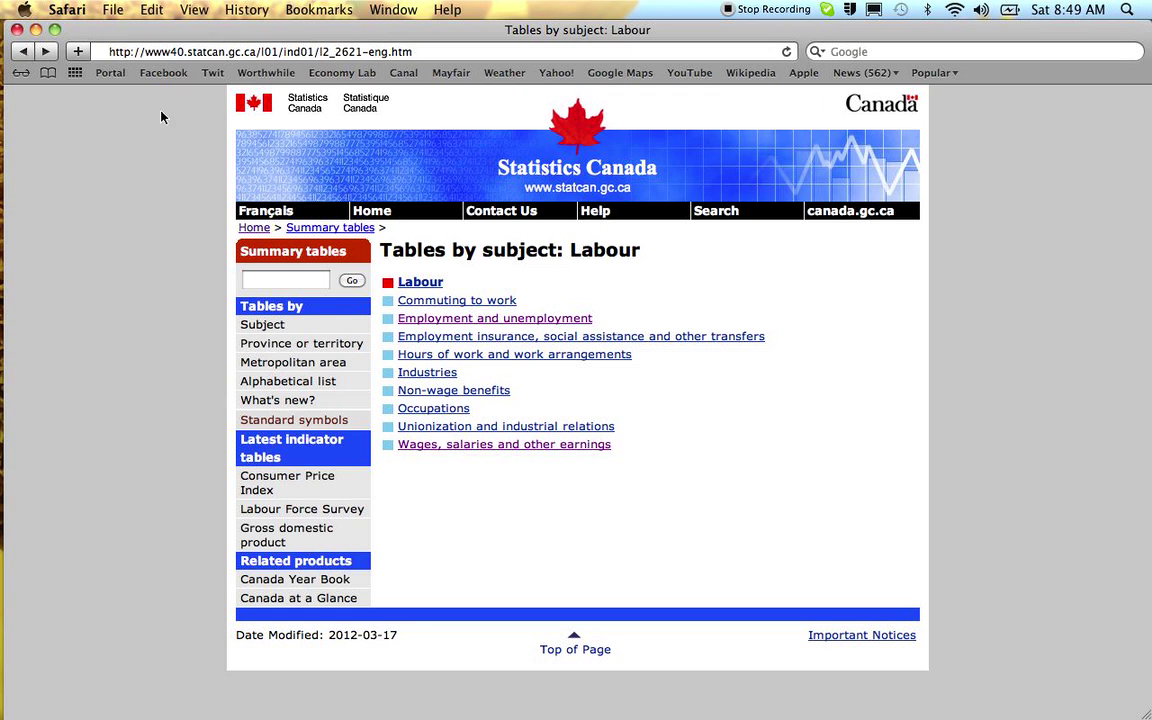
left_click(23, 54)
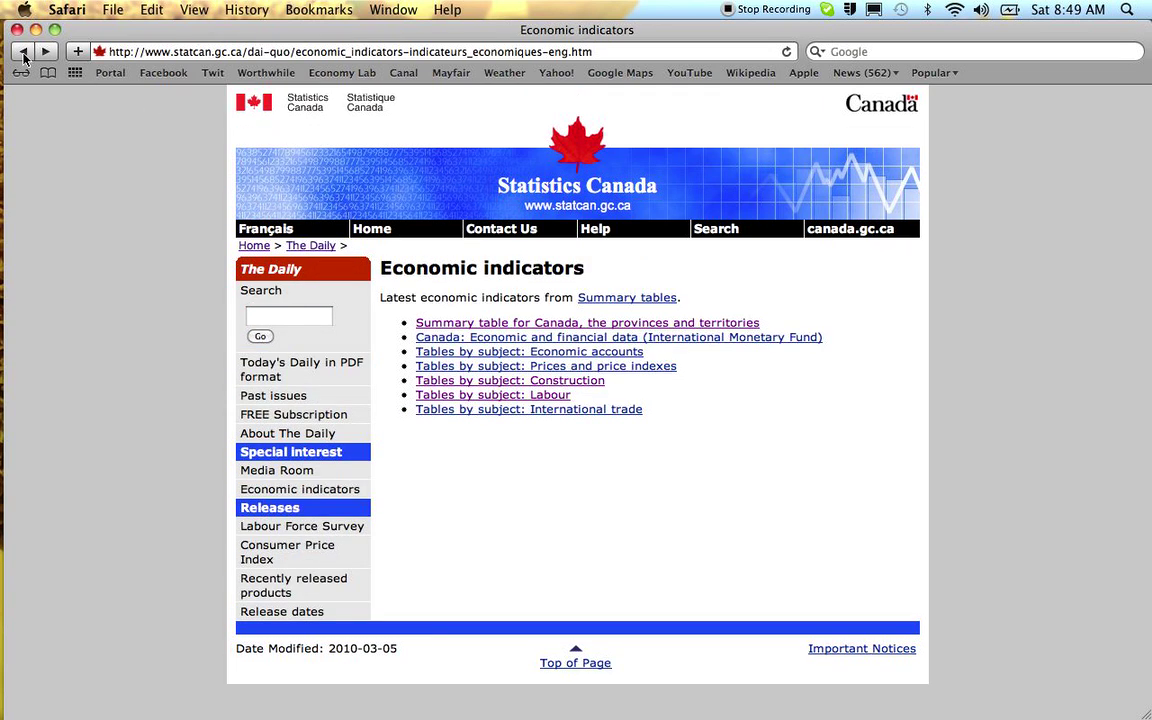
left_click(23, 54)
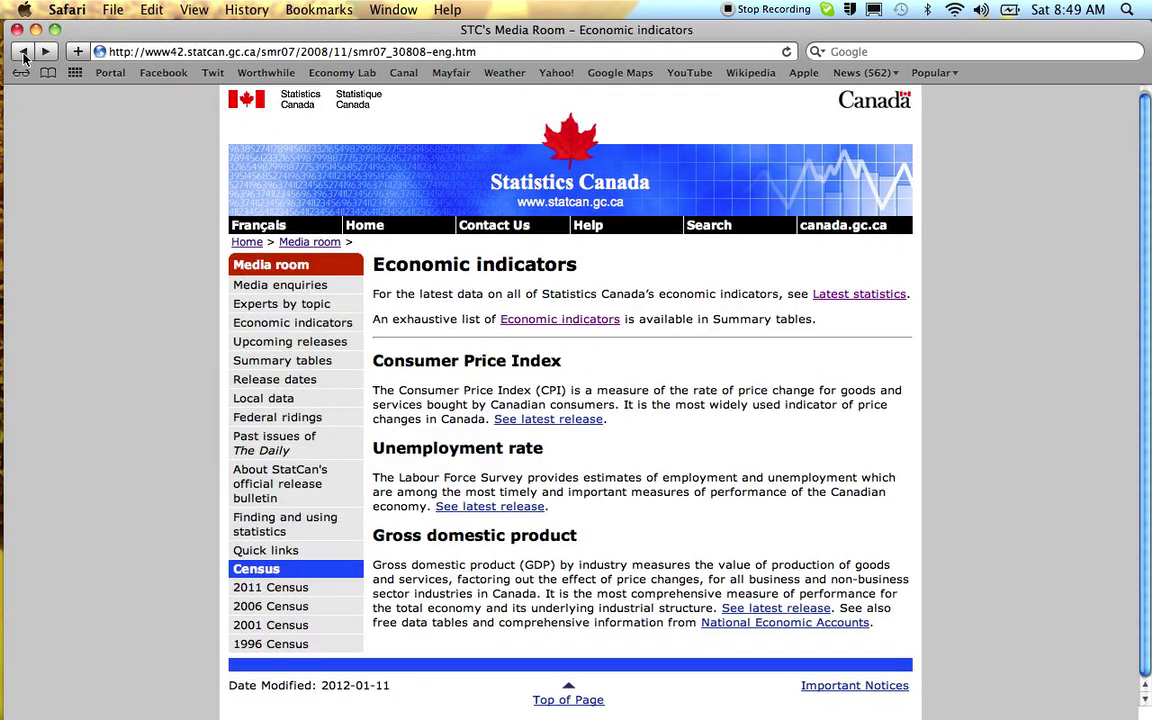
left_click(23, 54)
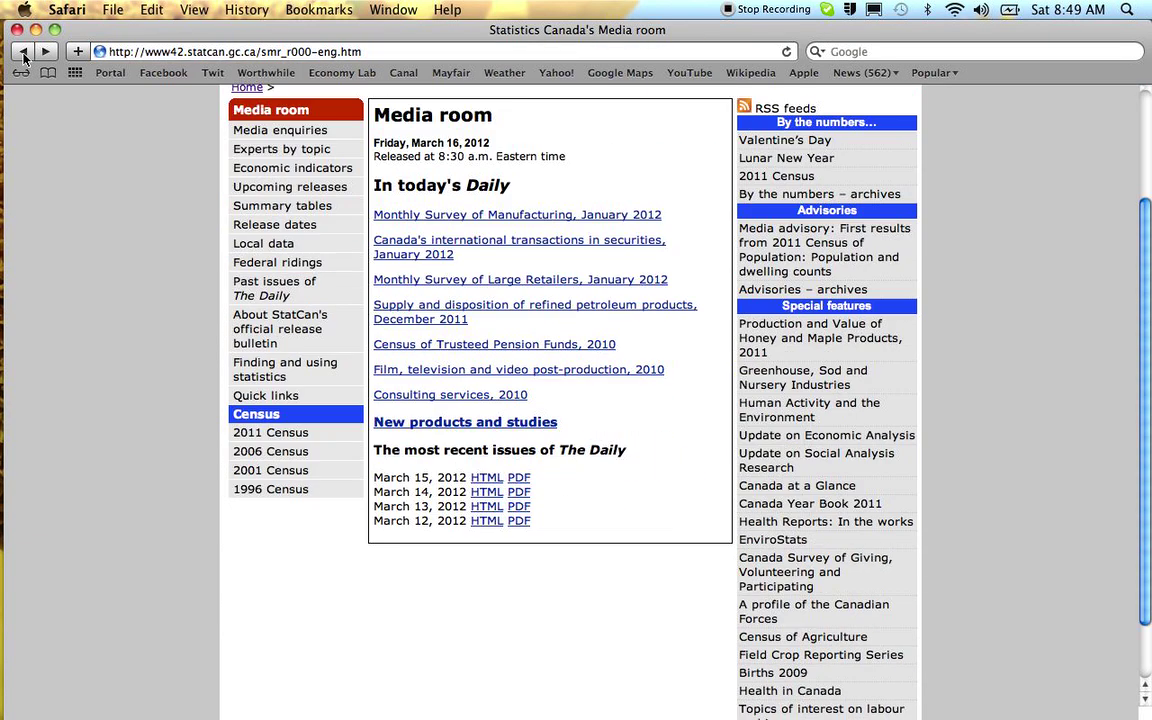
scroll(299, 156, "up", 3)
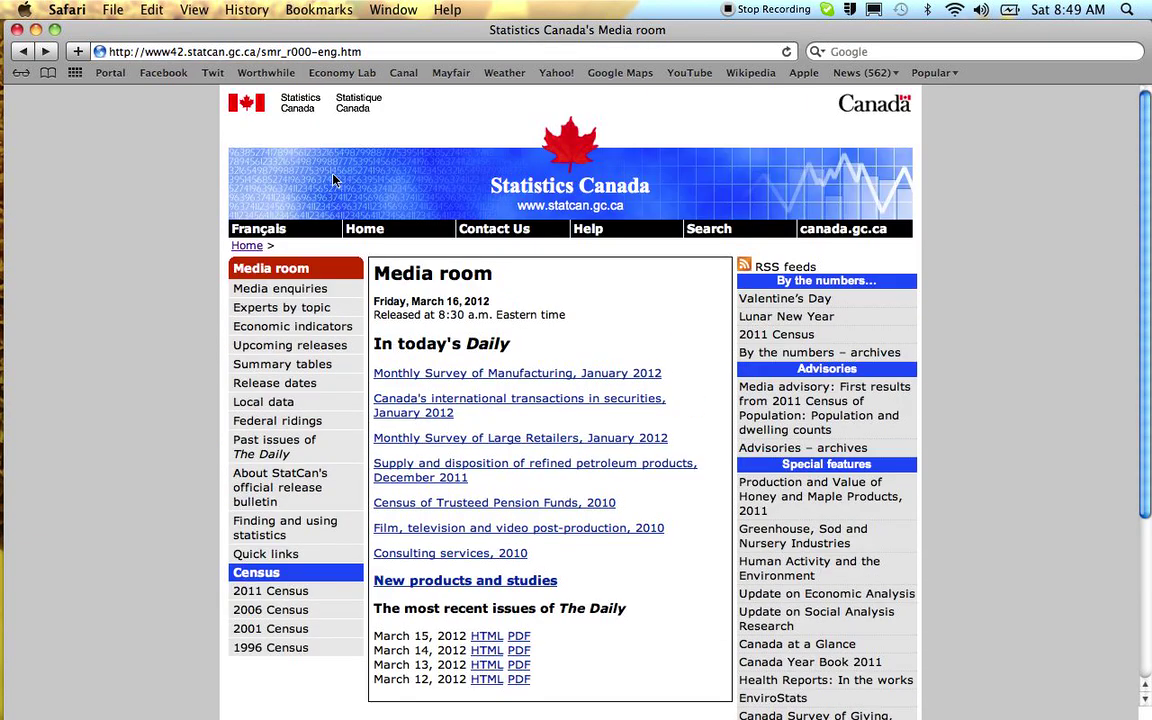
left_click(247, 246)
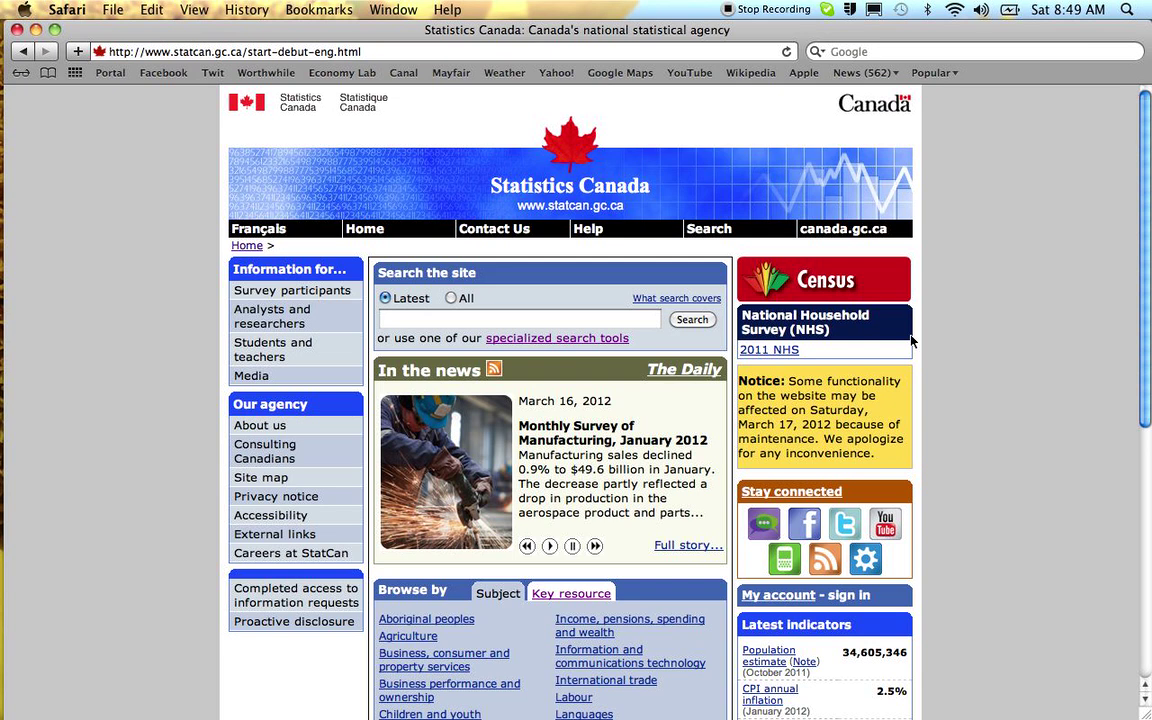
scroll(911, 341, "down", 8)
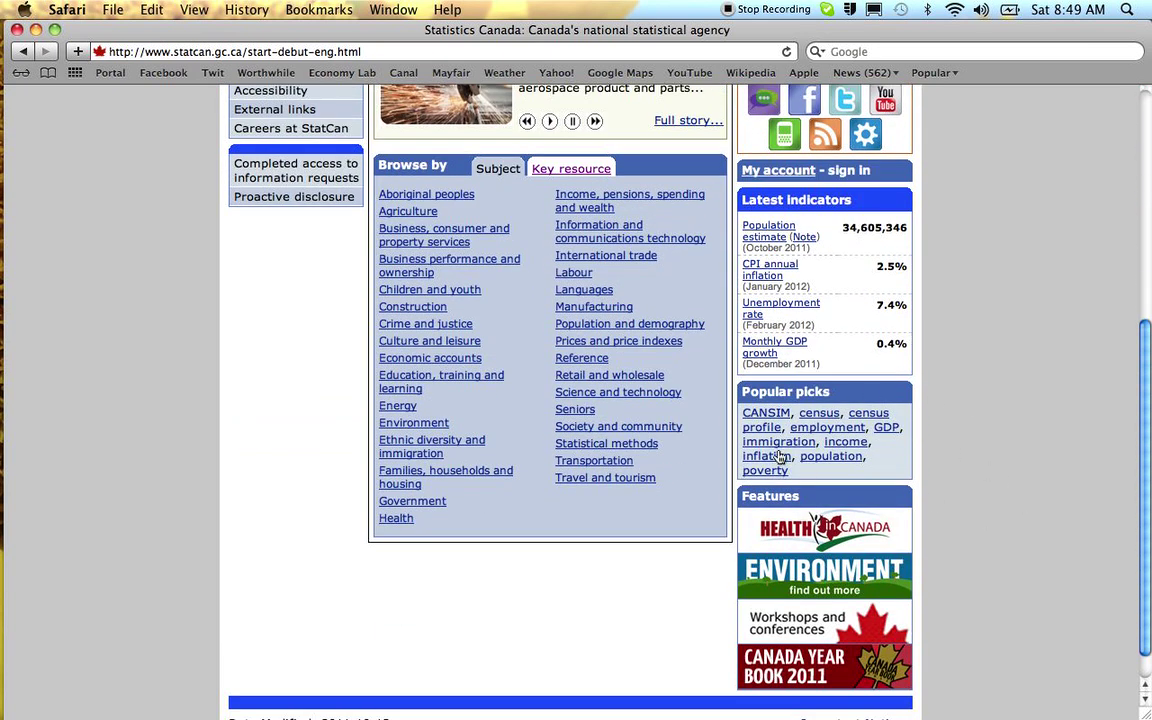
left_click(776, 445)
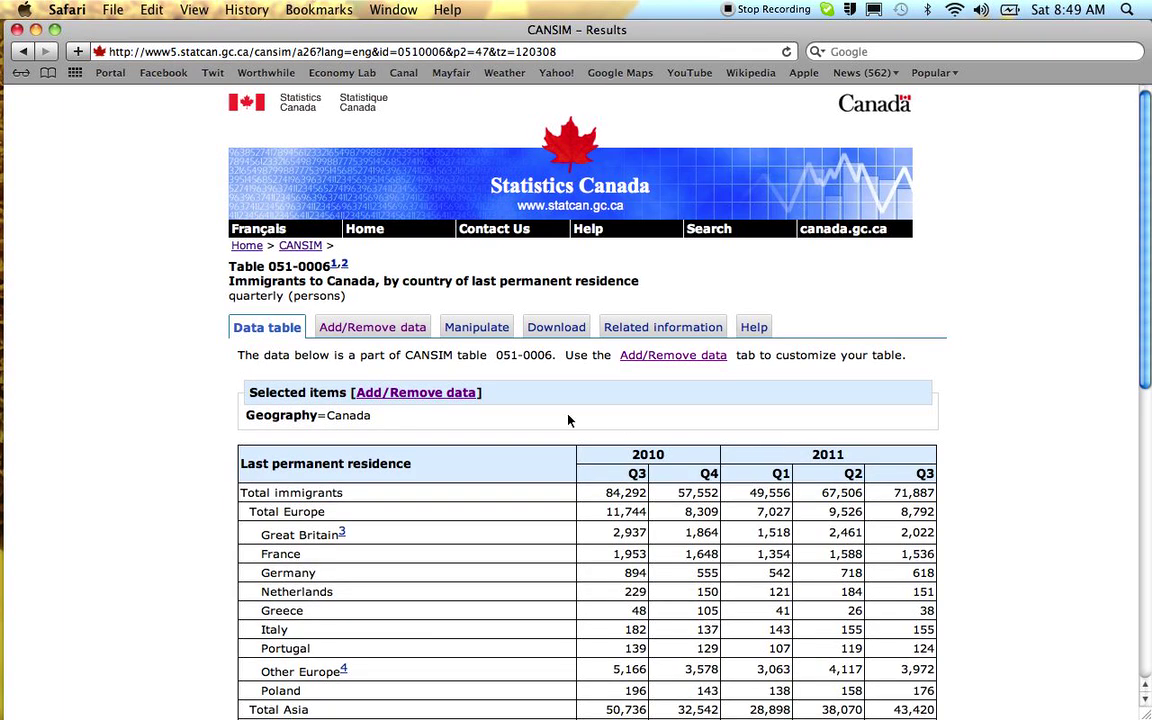
Scroll through the Immigrants to Canada table 051-0006 data
scroll(566, 418, "down", 10)
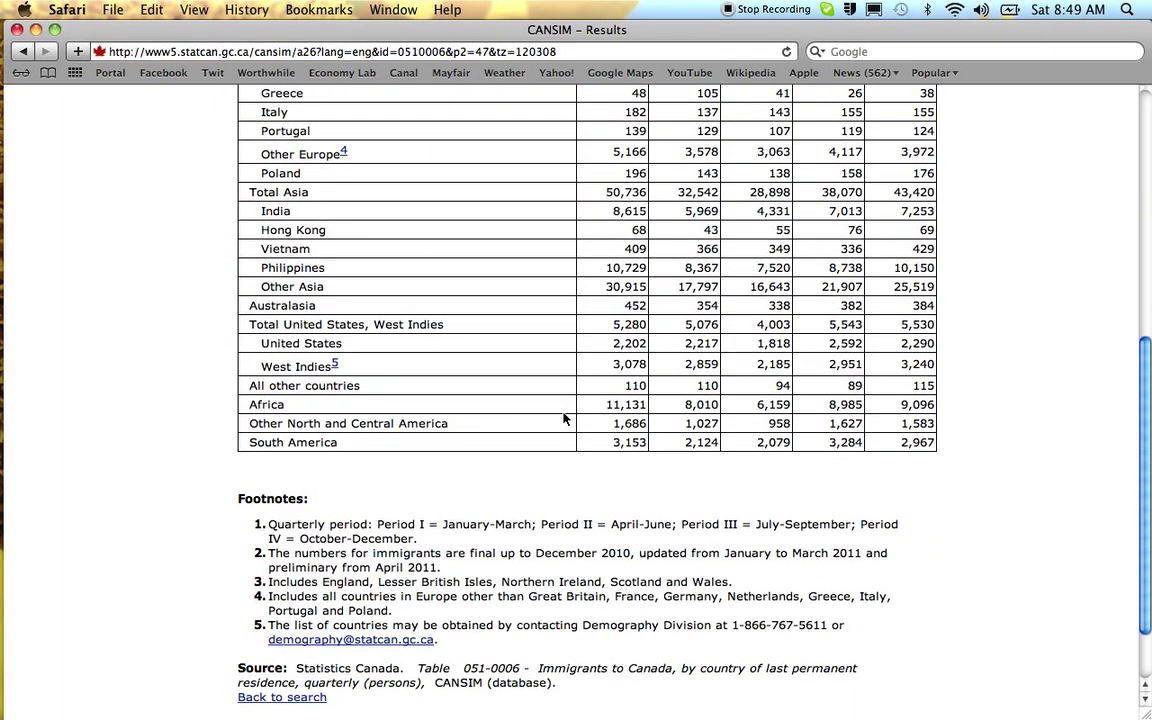
scroll(564, 418, "up", 5)
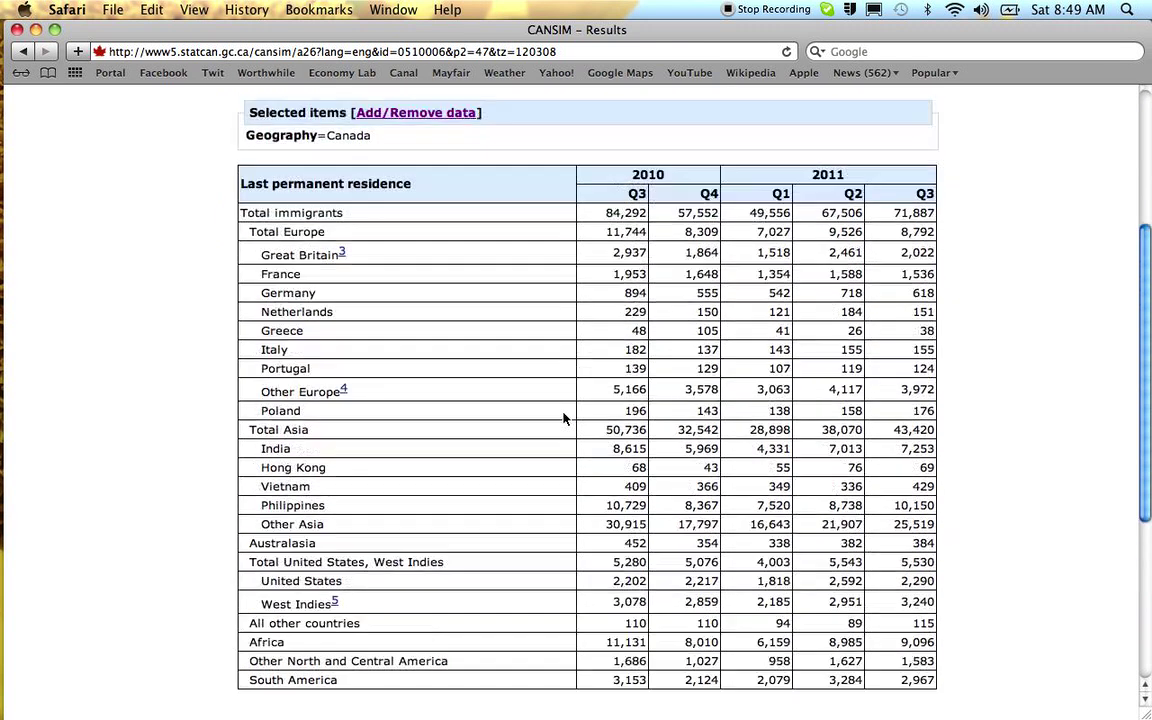
scroll(564, 418, "up", 2)
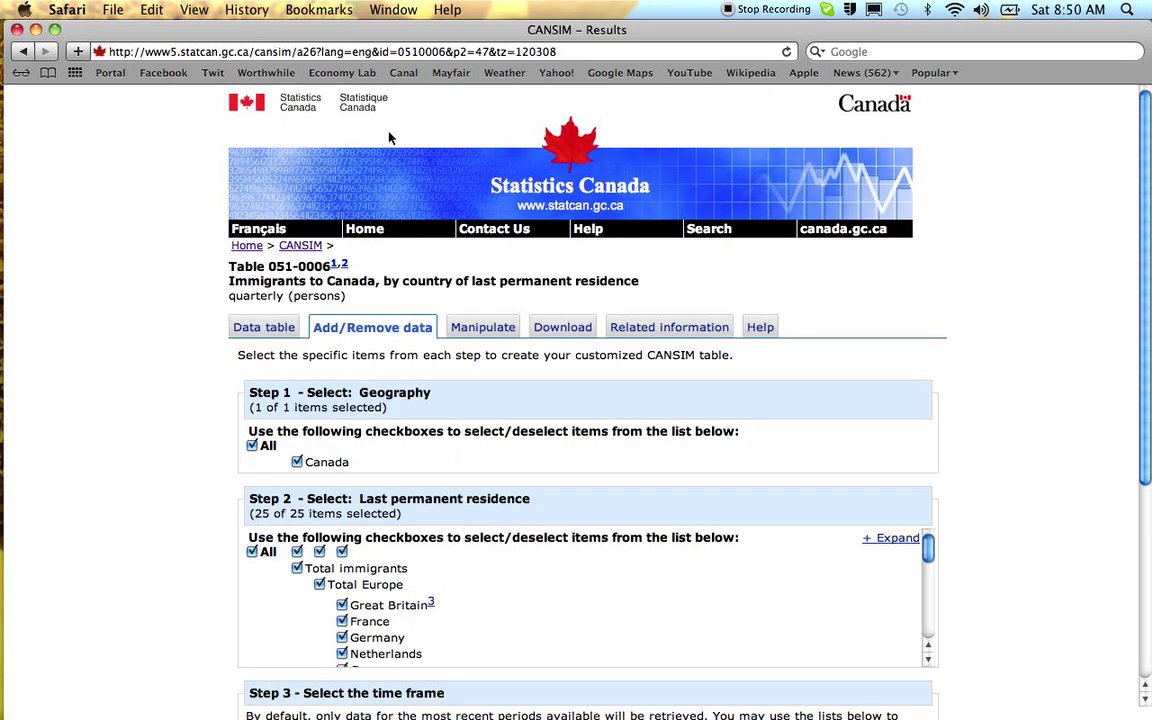
scroll(338, 382, "down", 3)
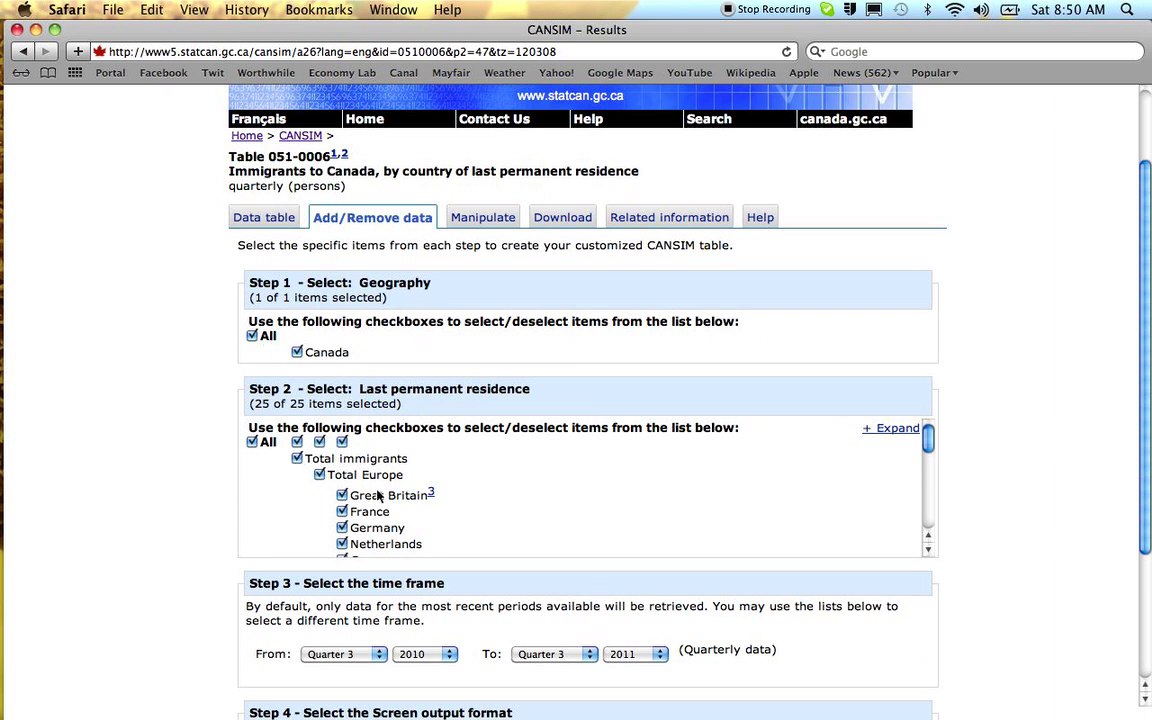
scroll(355, 494, "down", 3)
scroll(378, 495, "down", 1)
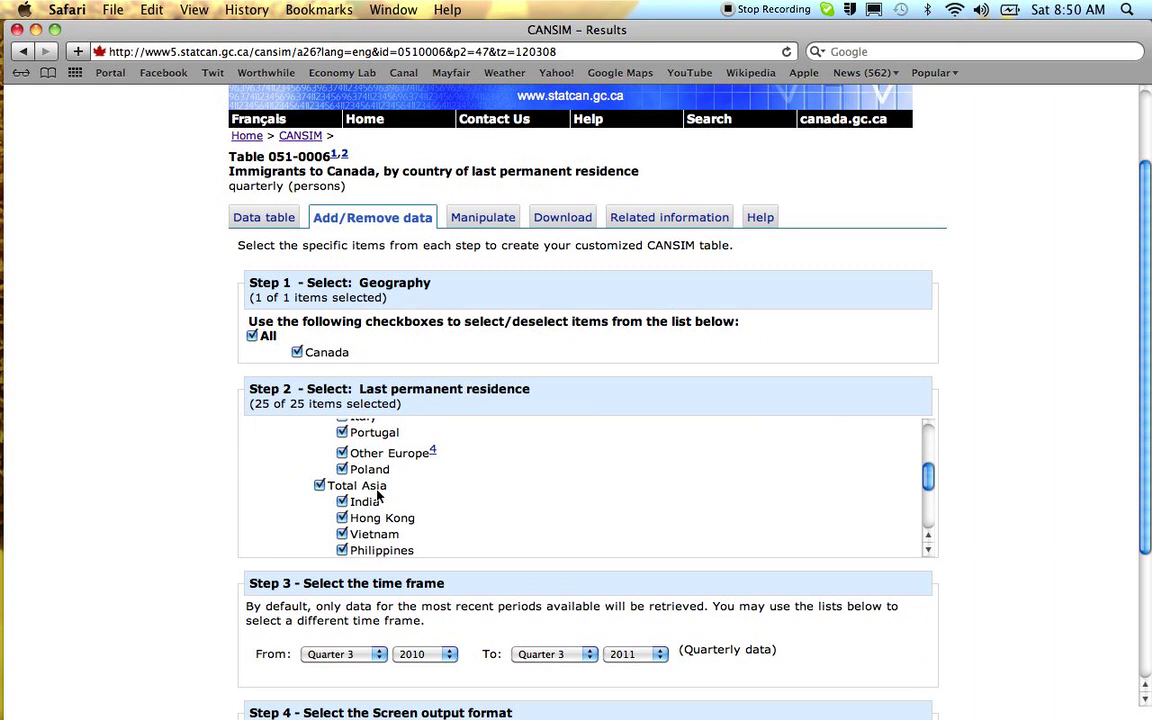
scroll(378, 495, "down", 3)
scroll(378, 495, "down", 3)
scroll(378, 495, "up", 3)
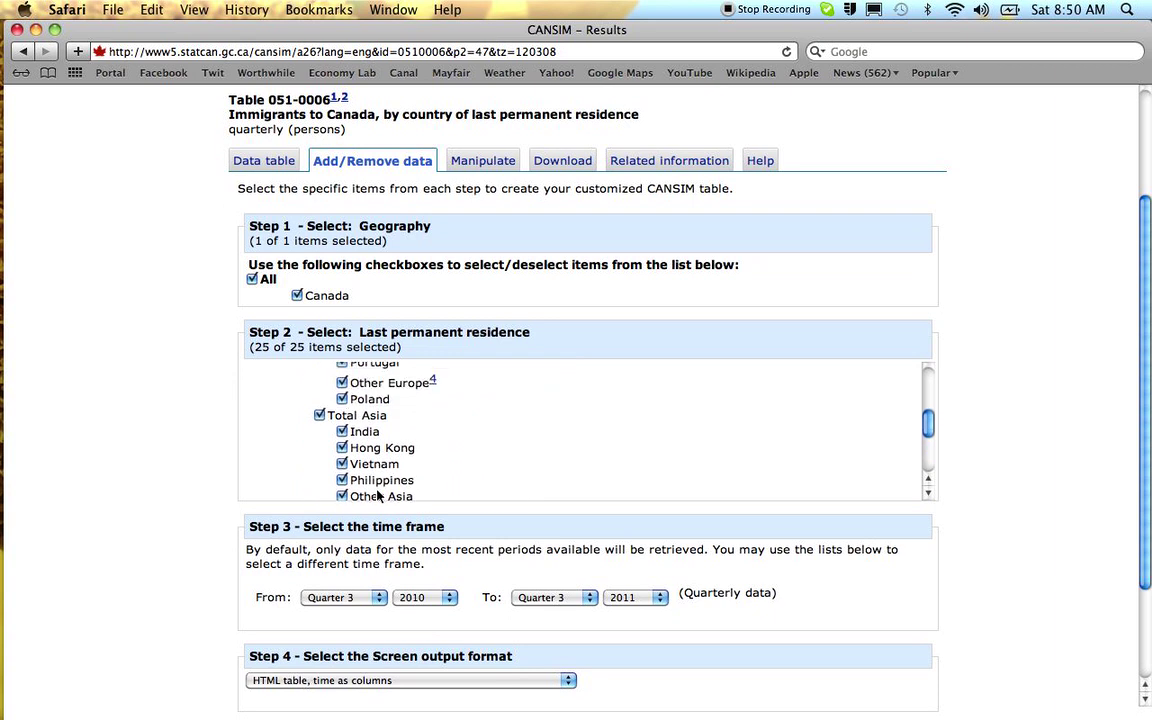
scroll(378, 495, "down", 2)
scroll(378, 495, "down", 3)
scroll(378, 495, "down", 3)
scroll(378, 490, "up", 3)
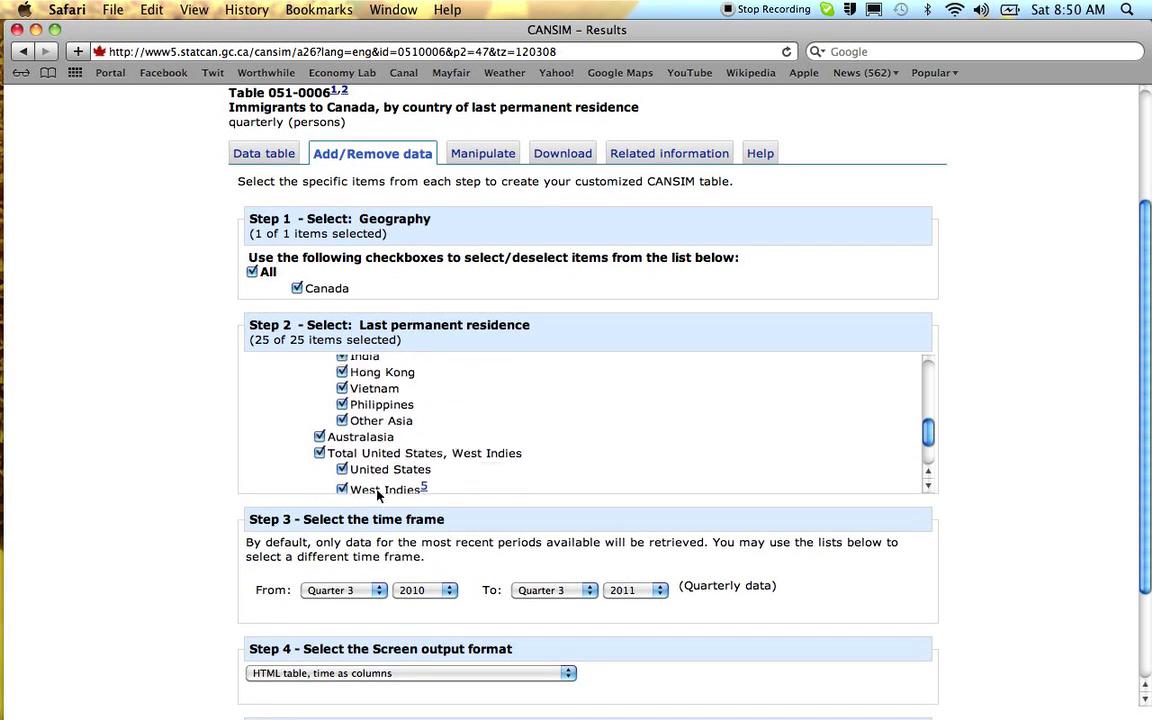
scroll(378, 495, "up", 1)
scroll(378, 495, "up", 1)
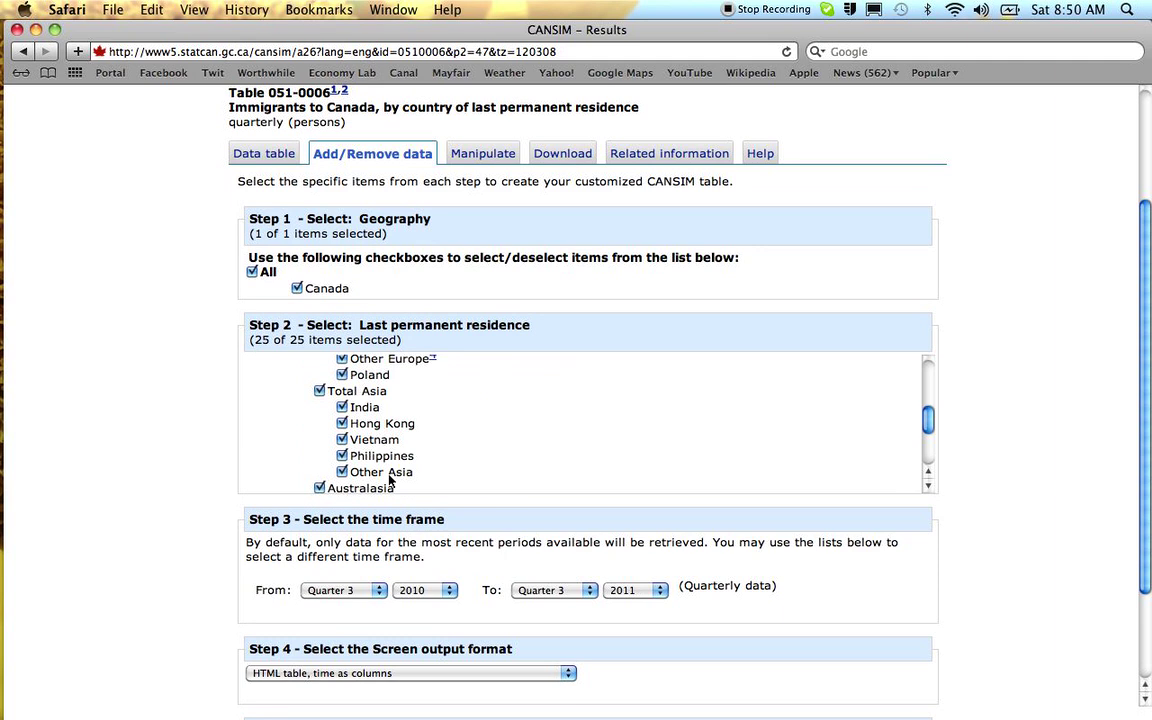
scroll(390, 481, "up", 6)
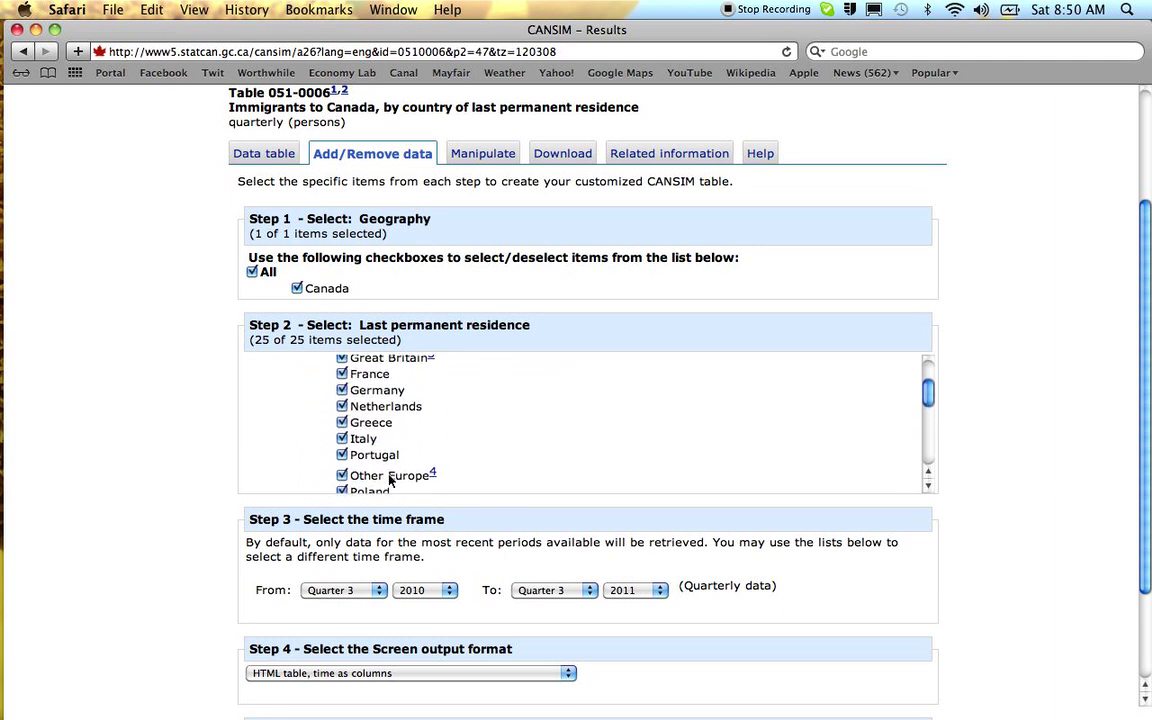
scroll(390, 481, "up", 2)
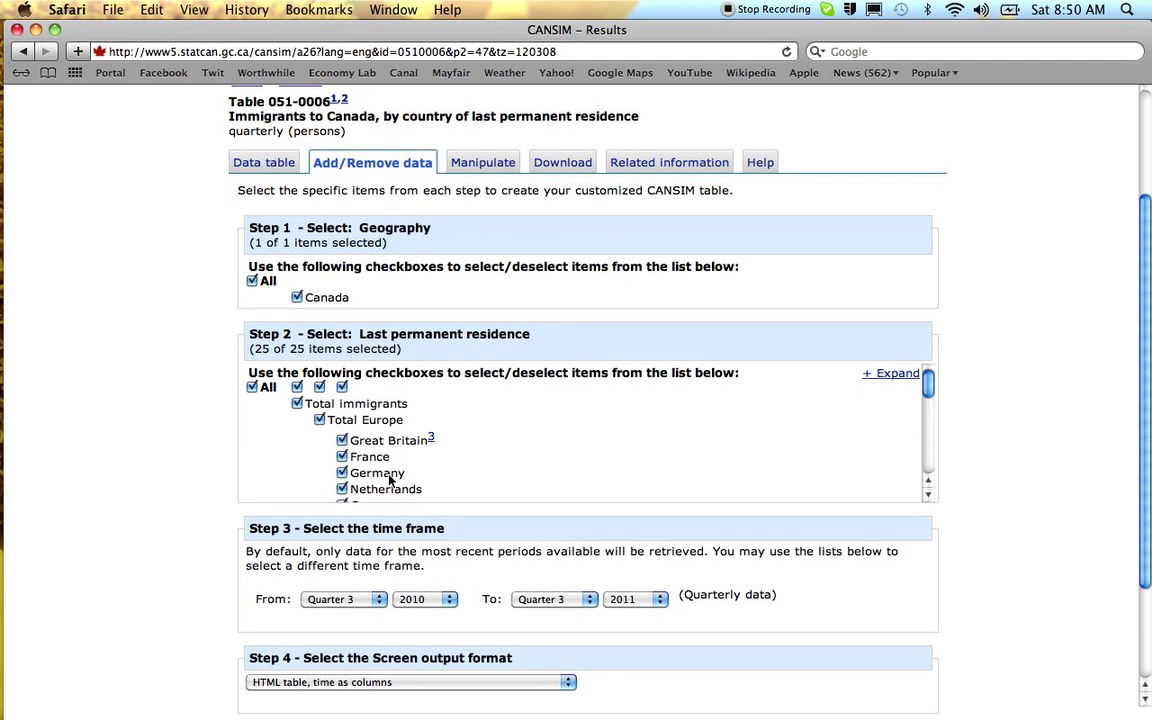
scroll(390, 481, "down", 5)
scroll(390, 481, "down", 3)
scroll(390, 481, "down", 3)
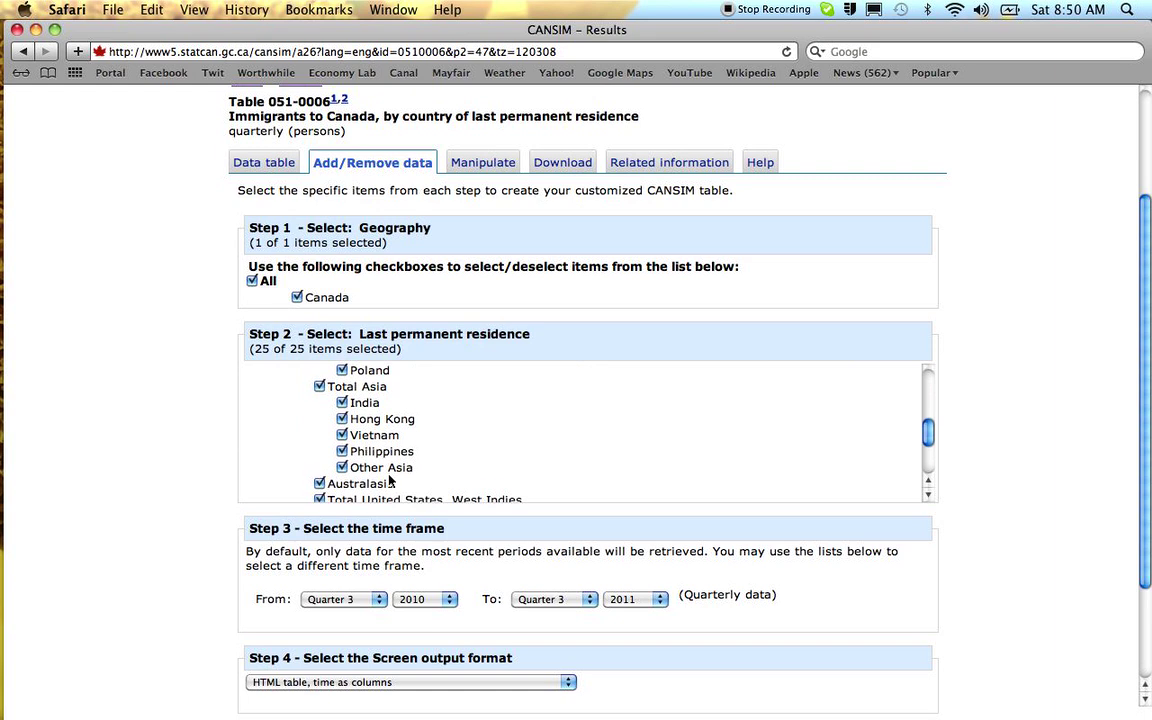
scroll(390, 481, "down", 1)
scroll(390, 481, "down", 3)
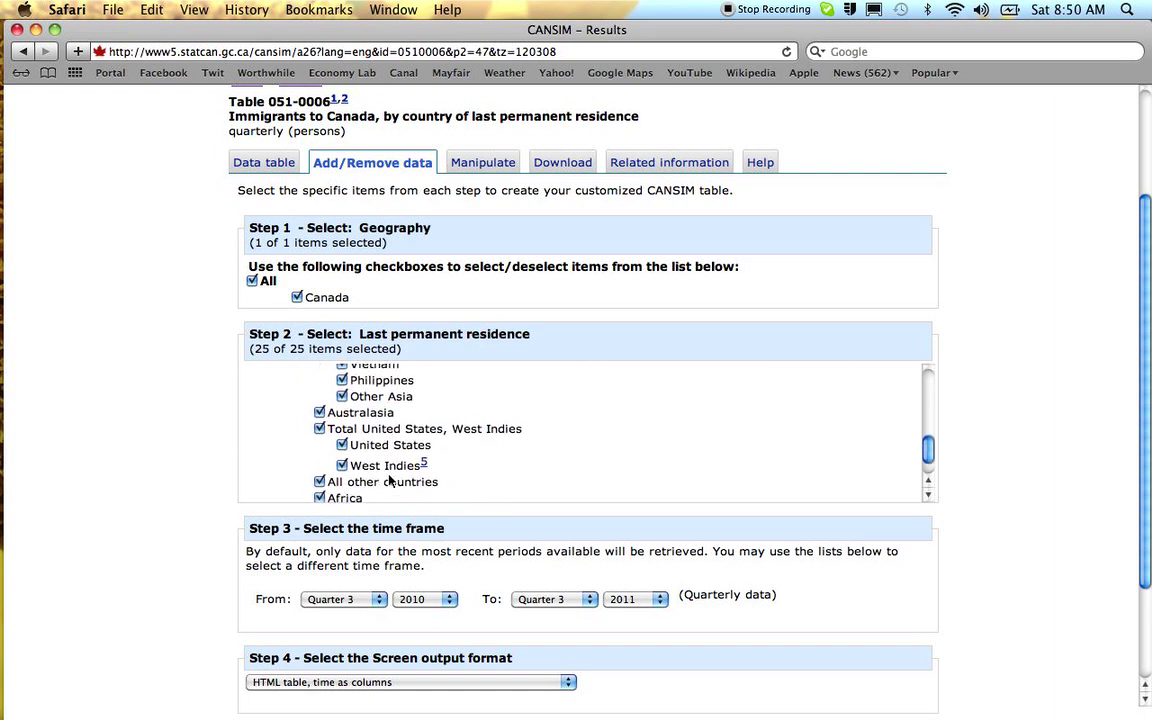
scroll(390, 481, "down", 2)
scroll(390, 481, "up", 8)
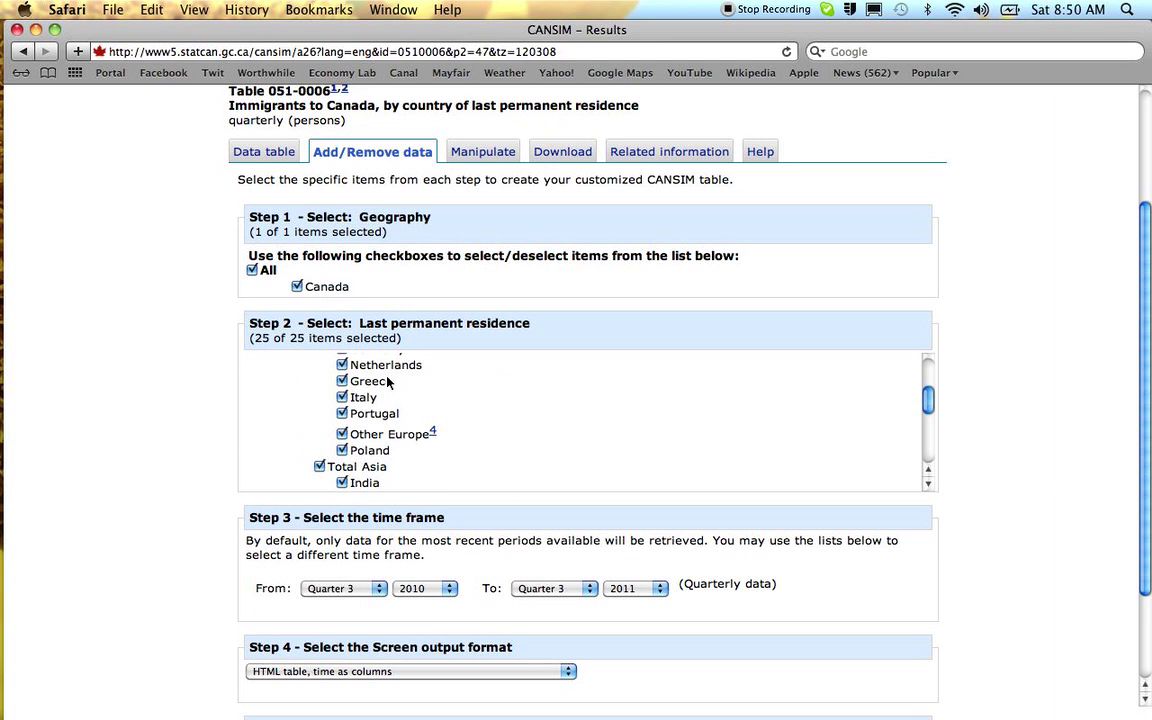
scroll(388, 381, "down", 1)
scroll(388, 381, "down", 3)
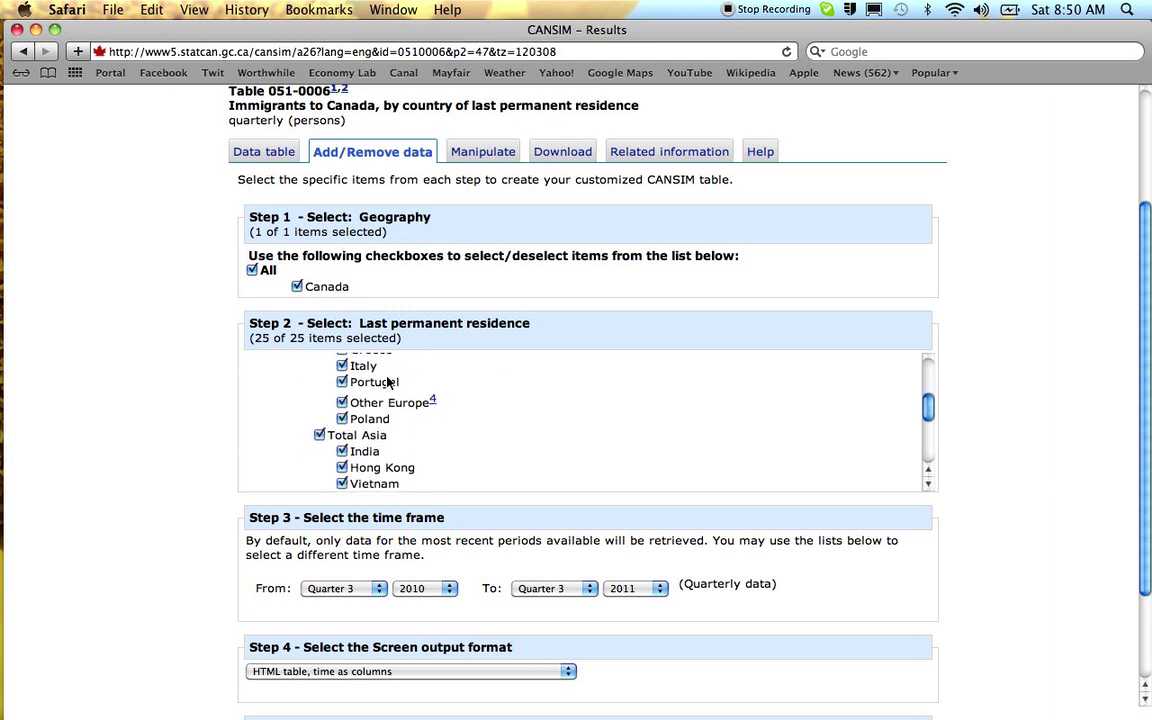
scroll(388, 381, "down", 2)
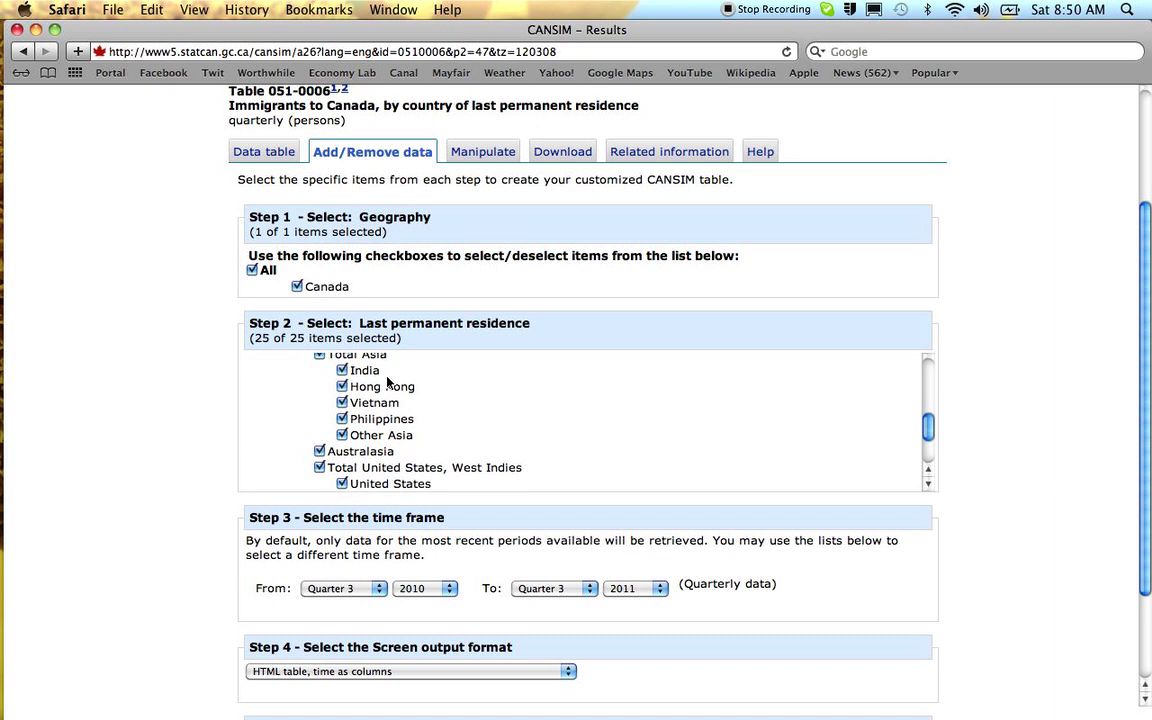
scroll(385, 440, "down", 5)
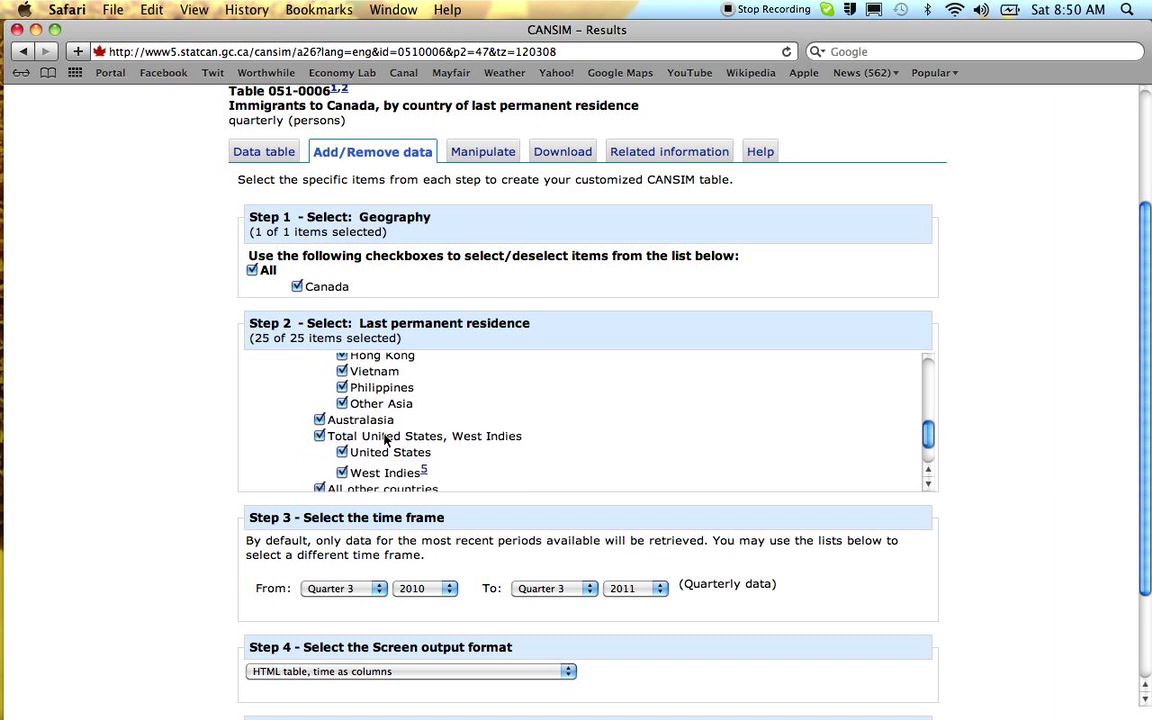
scroll(385, 440, "up", 3)
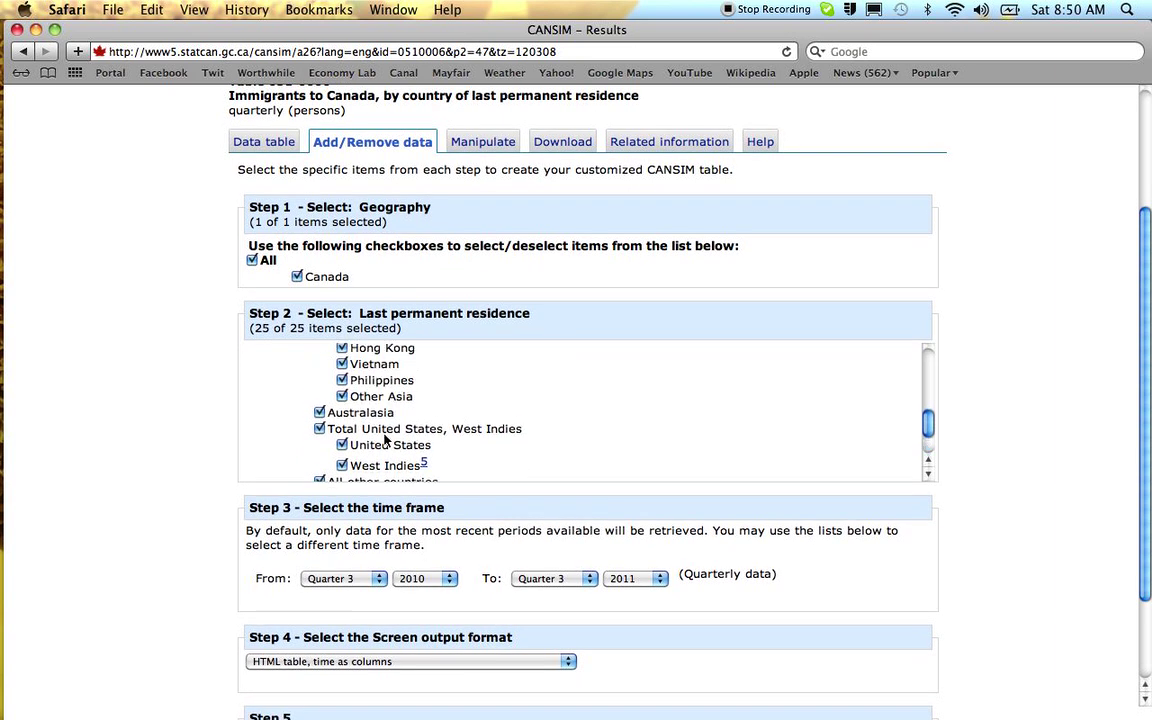
scroll(386, 440, "up", 5)
scroll(378, 438, "up", 8)
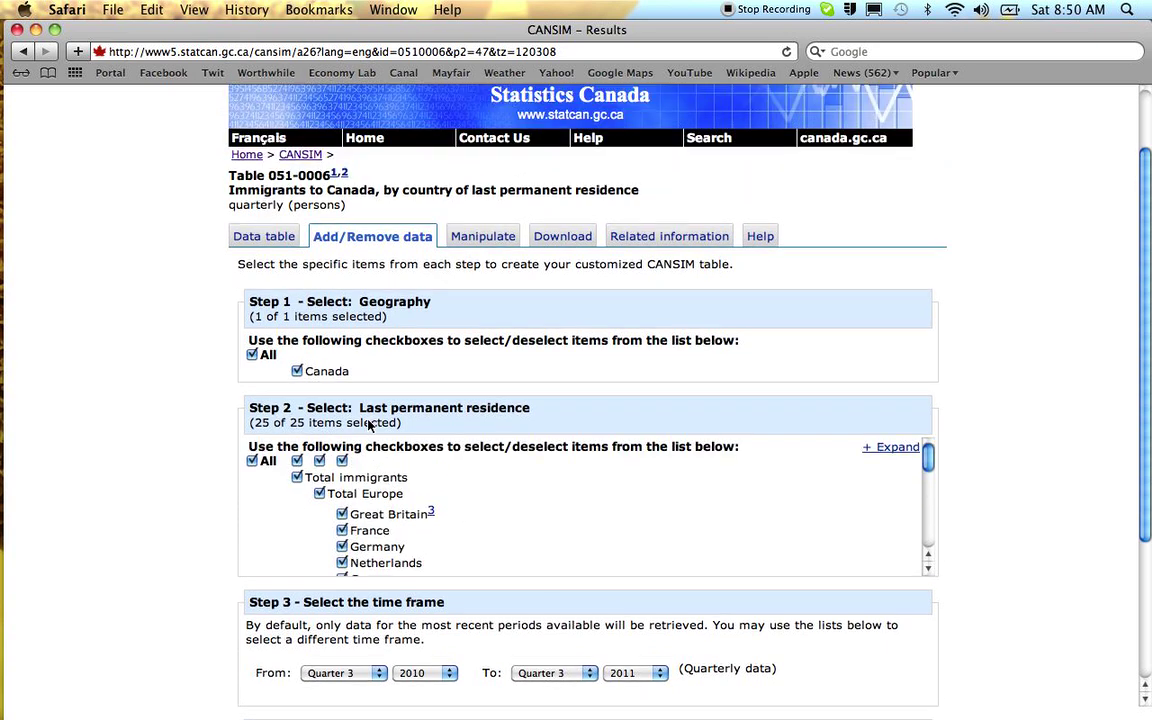
scroll(340, 461, "down", 1)
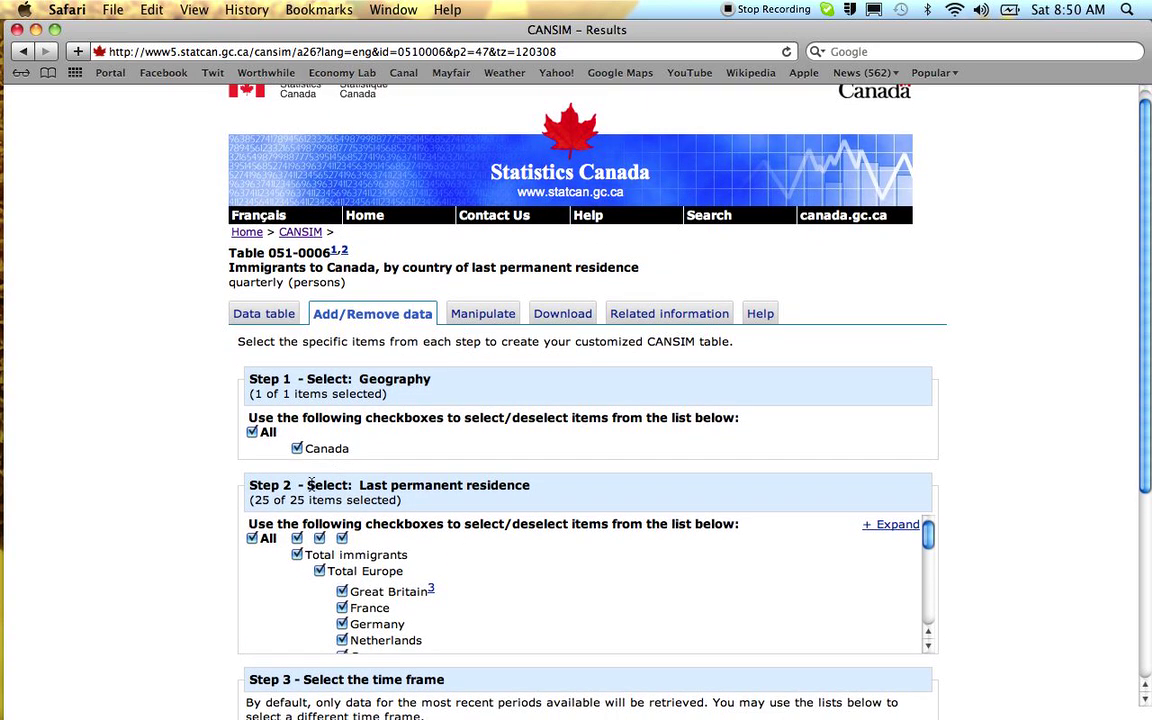
Clear all last-permanent-residence selections in Step 2 of the customization form
left_click(253, 539)
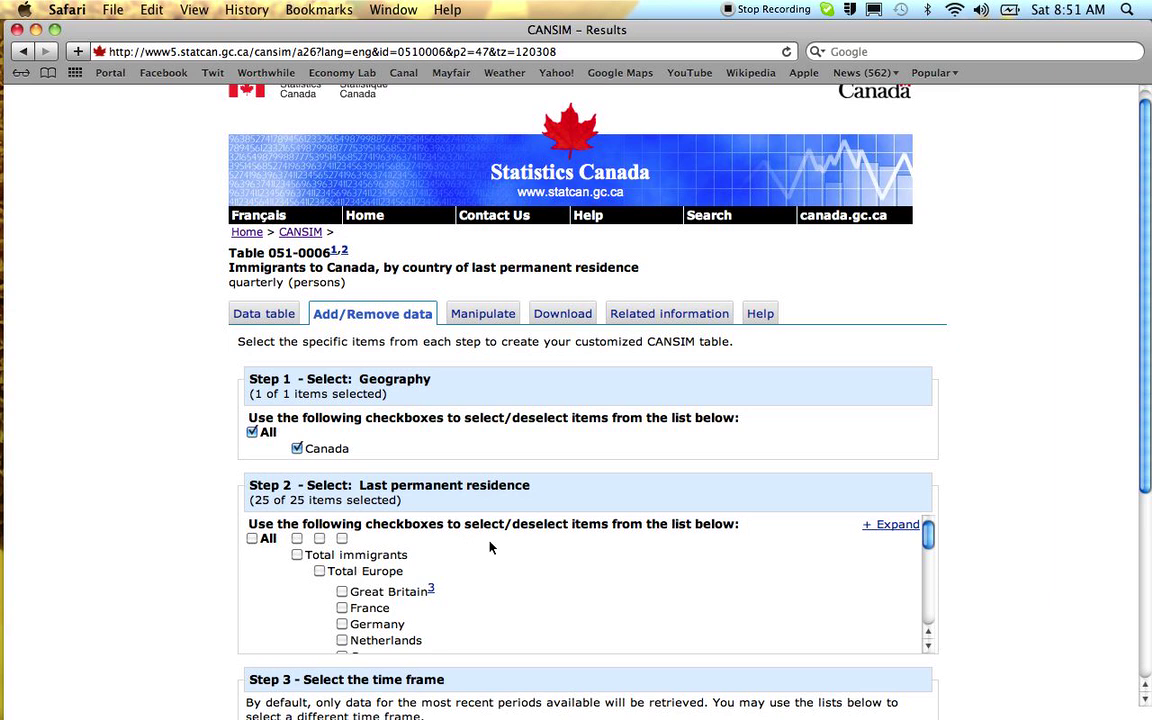
scroll(490, 547, "down", 3)
scroll(490, 547, "down", 2)
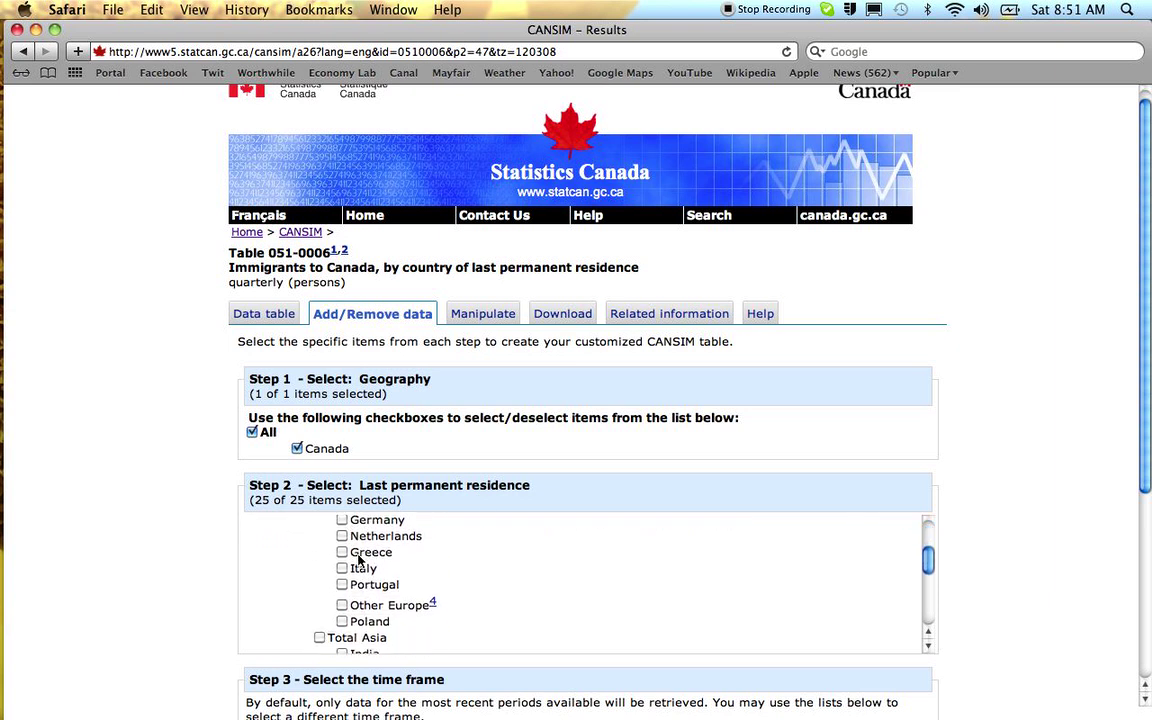
scroll(352, 566, "up", 1)
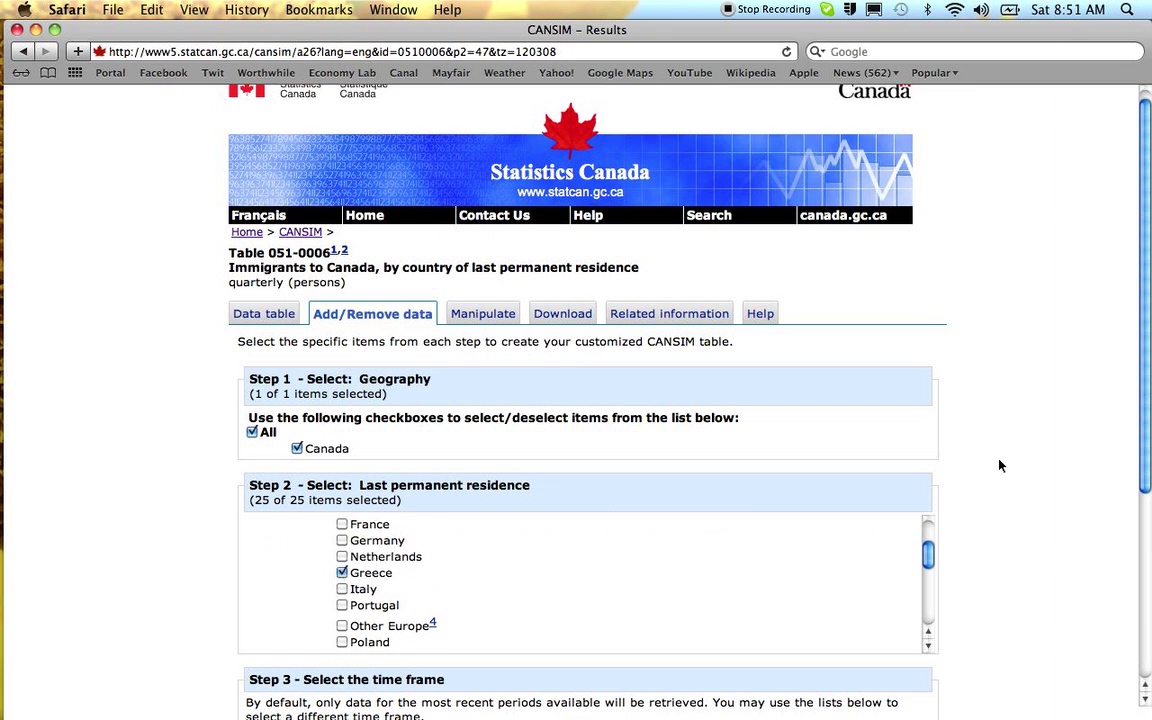
scroll(999, 465, "down", 5)
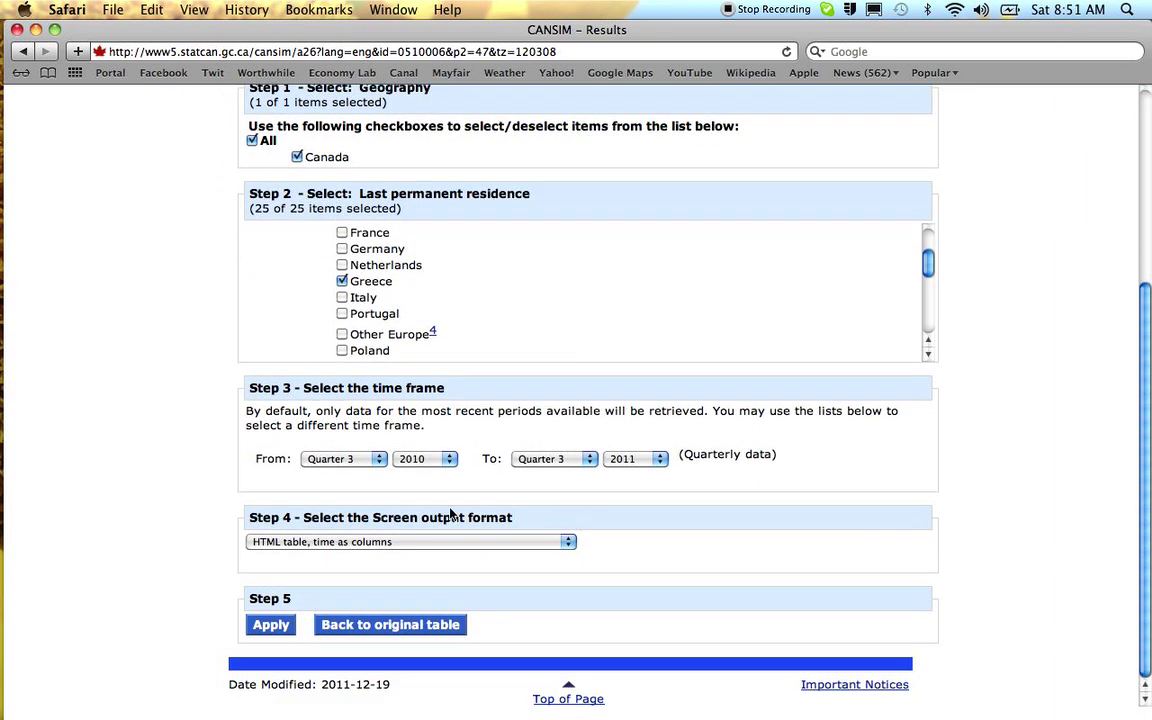
Start the time frame at Quarter 1 1955 and output an HTML table with time as rows
left_click(382, 462)
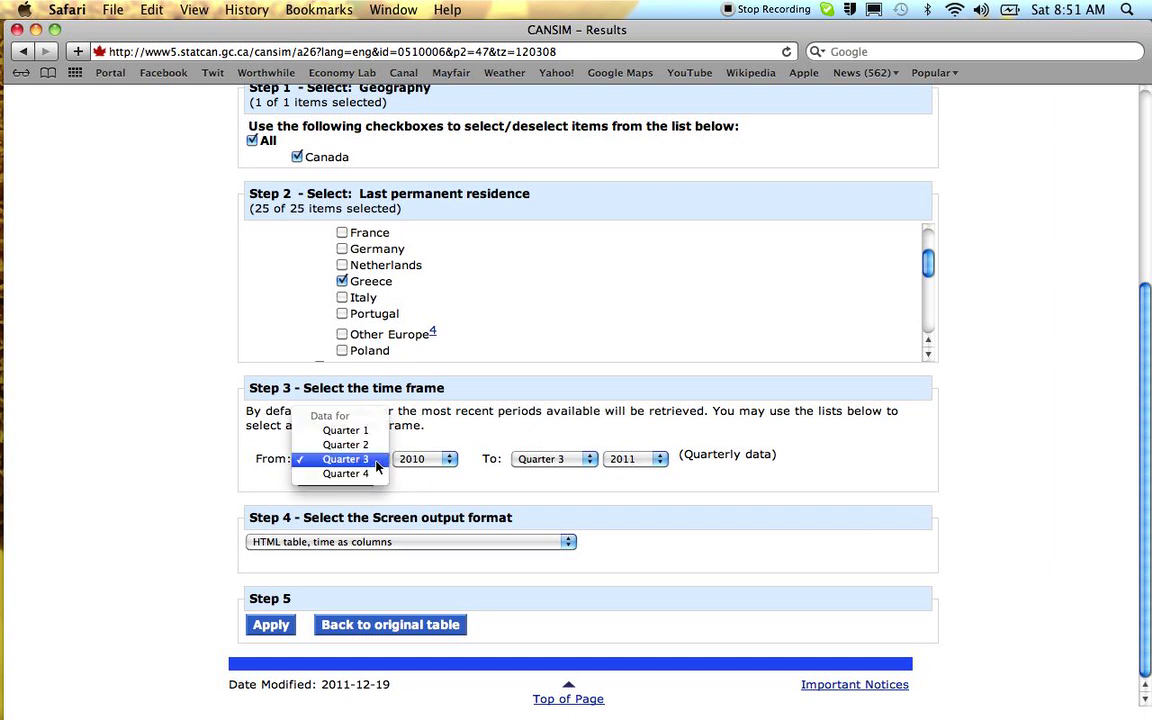
left_click(466, 493)
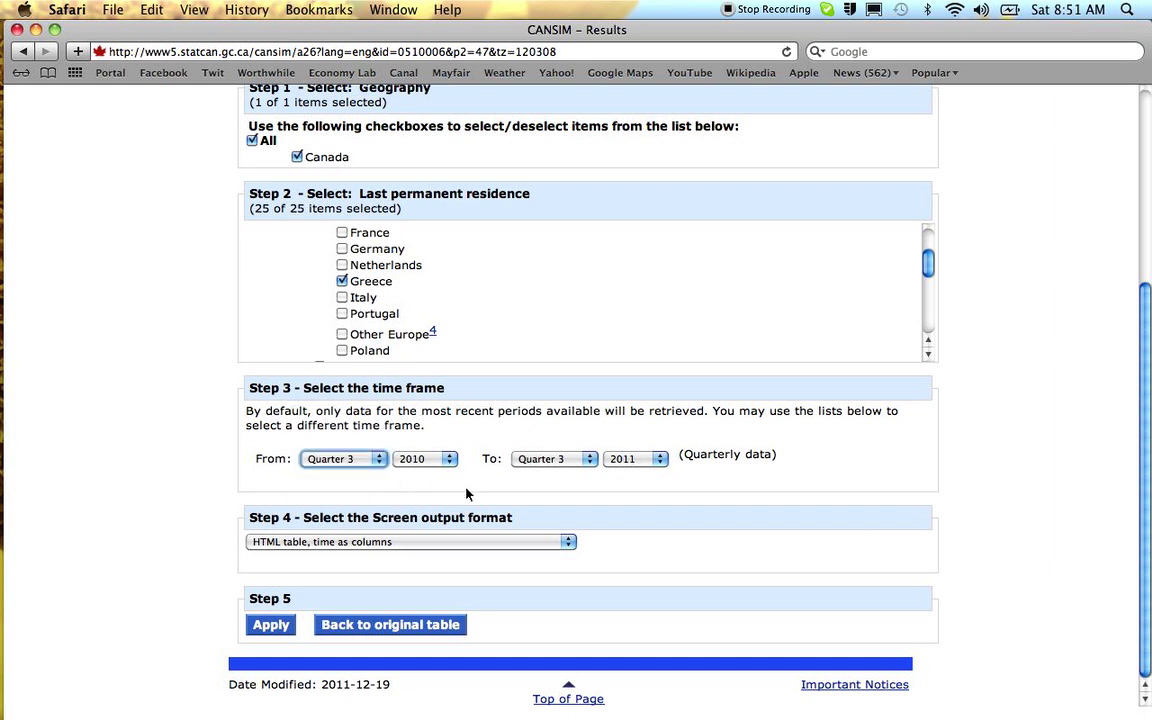
left_click(378, 460)
left_click(368, 432)
left_click(449, 463)
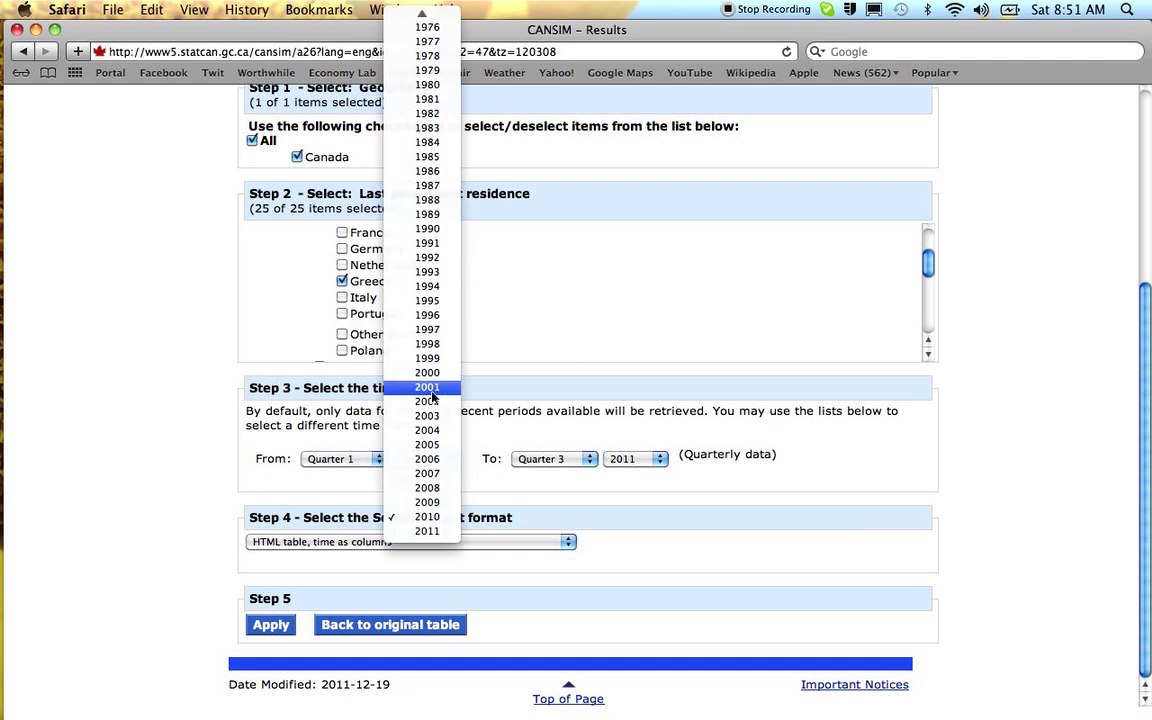
left_click(427, 30)
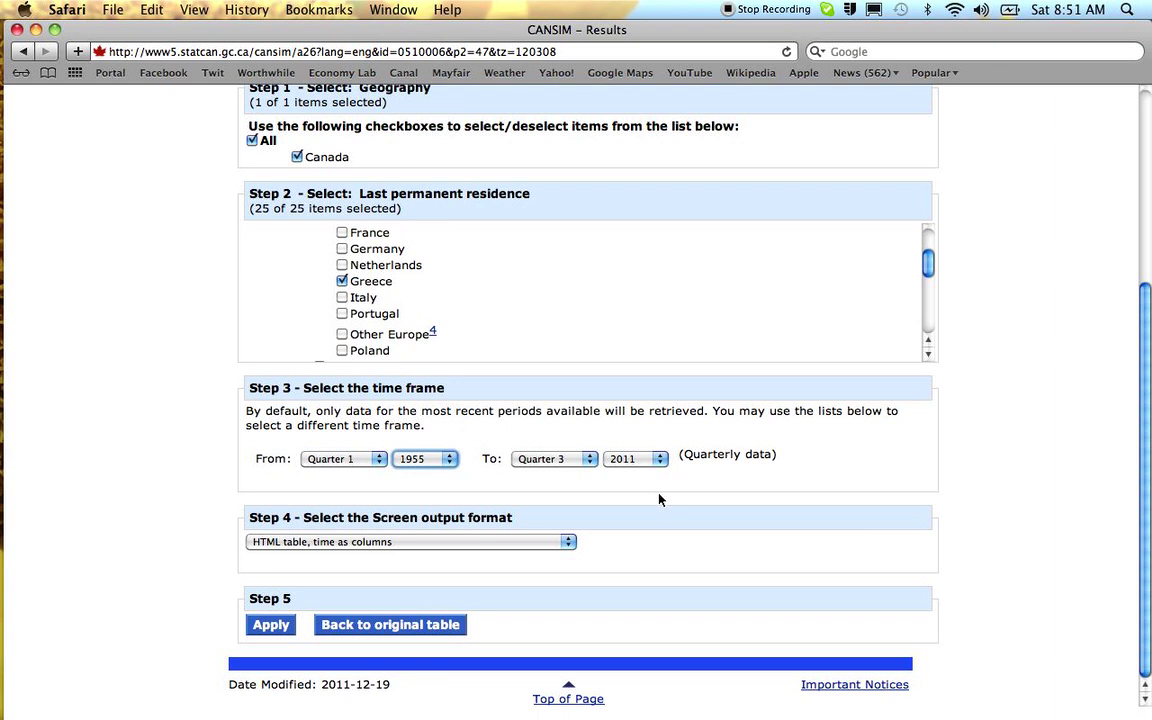
left_click(569, 543)
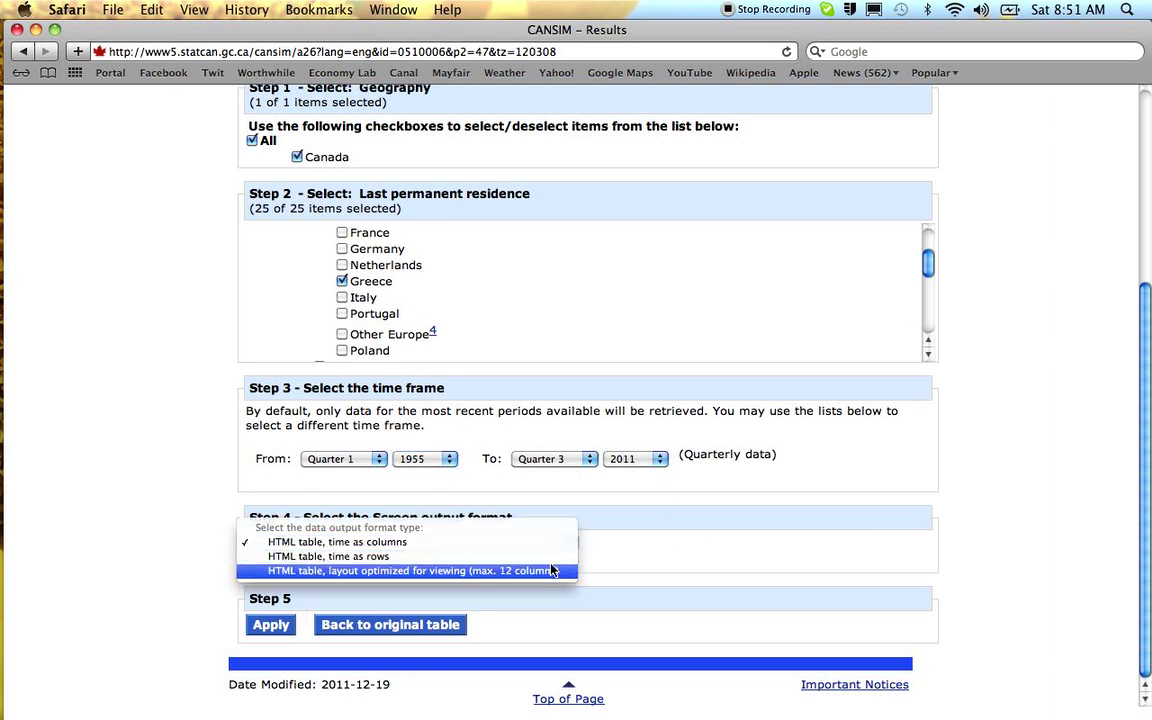
left_click(492, 560)
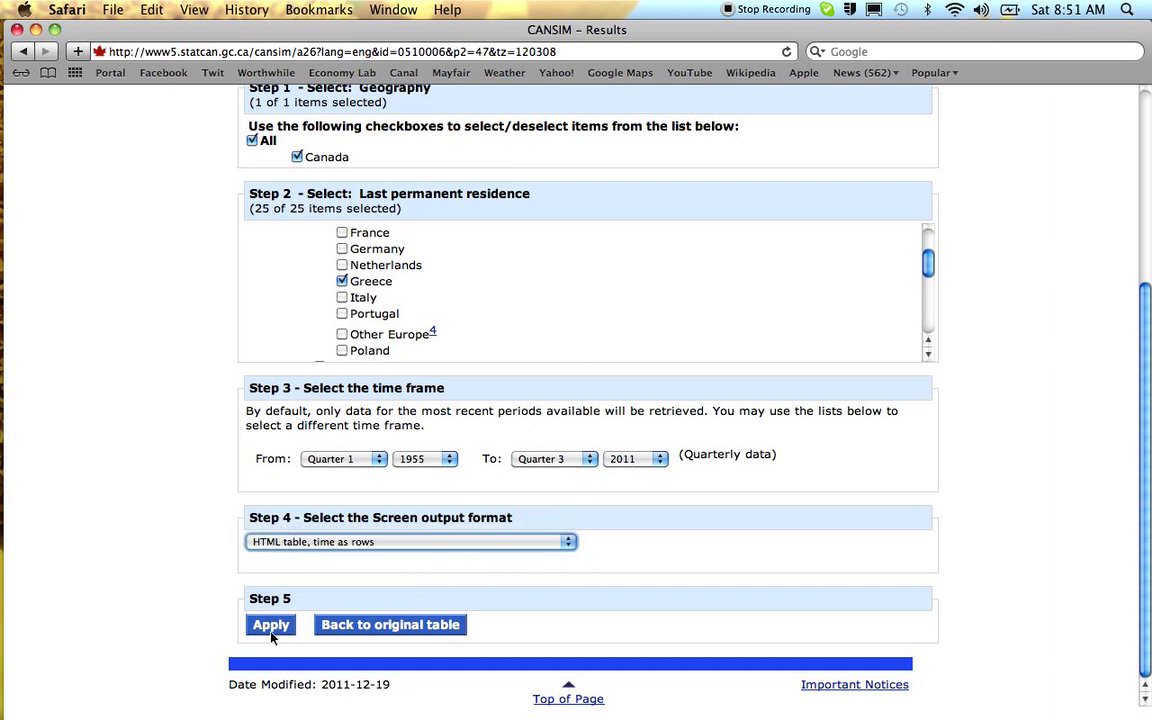
Build the Greece quarterly immigrant table from 1955 Q1 (521), then return to the Statistics Canada home page
left_click(272, 630)
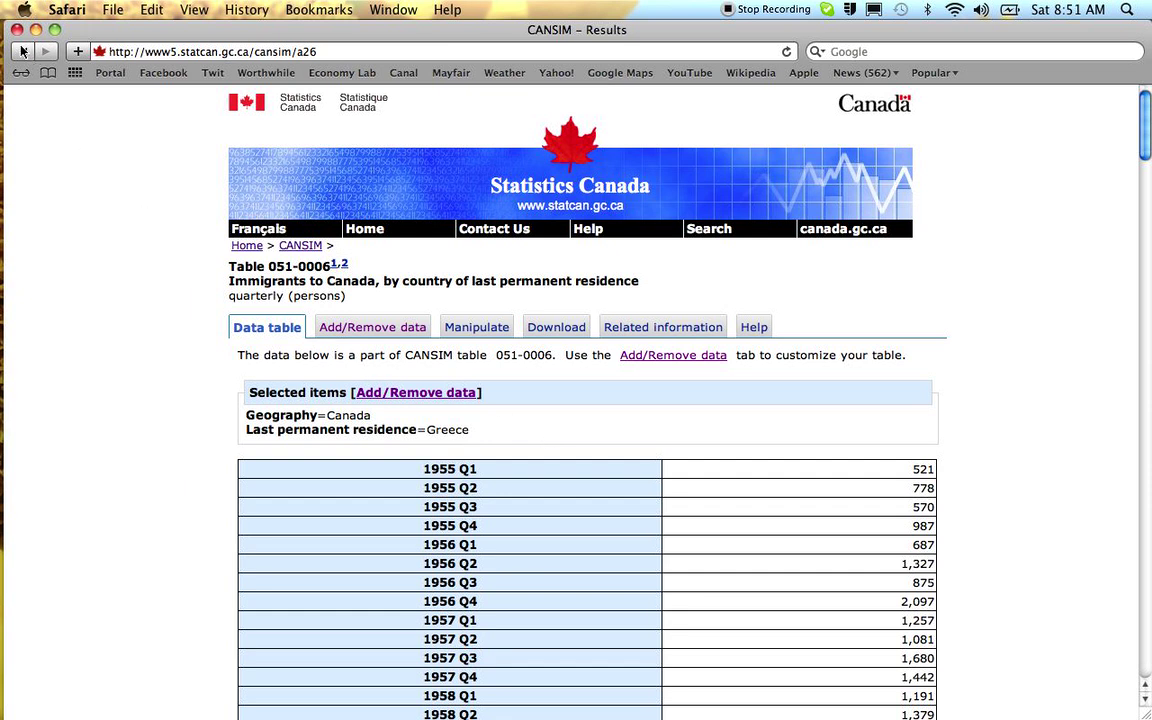
left_click(248, 246)
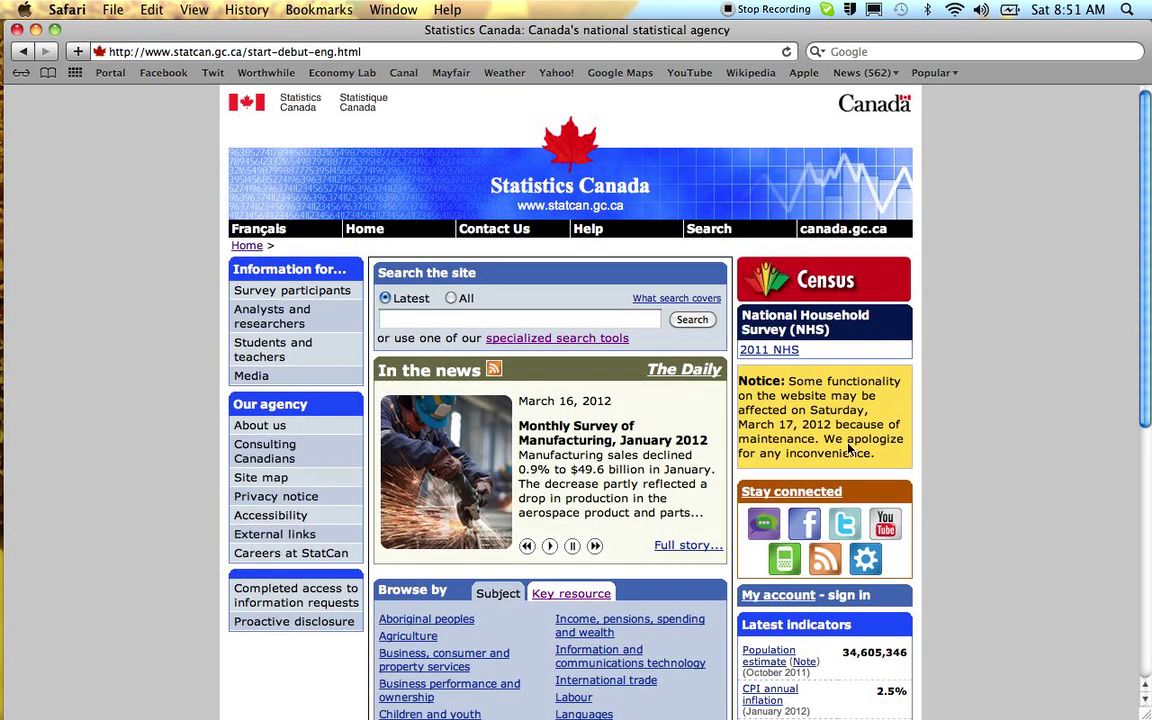
Follow the 'income' Popular picks link to The Daily's June 15, 2011 Income of Canadians release
scroll(1090, 514, "down", 10)
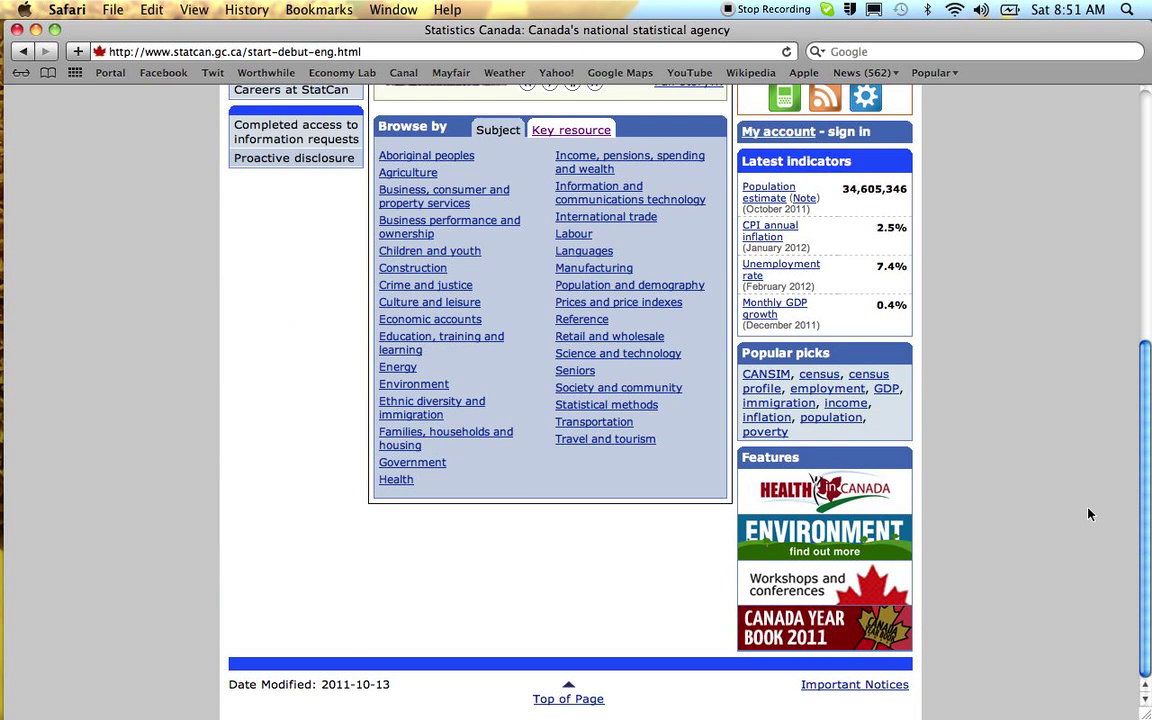
left_click(840, 406)
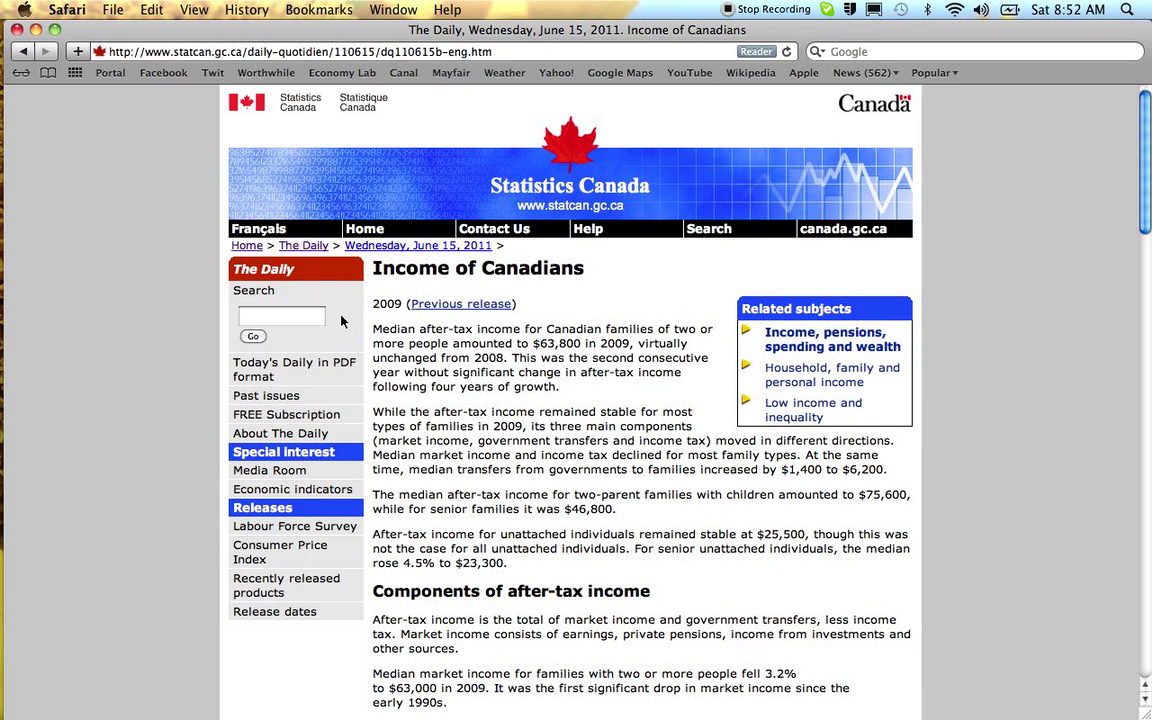
Scroll the article down to its 'Available on CANSIM: tables' line listing 202-0101 to 202-0809
scroll(524, 388, "down", 10)
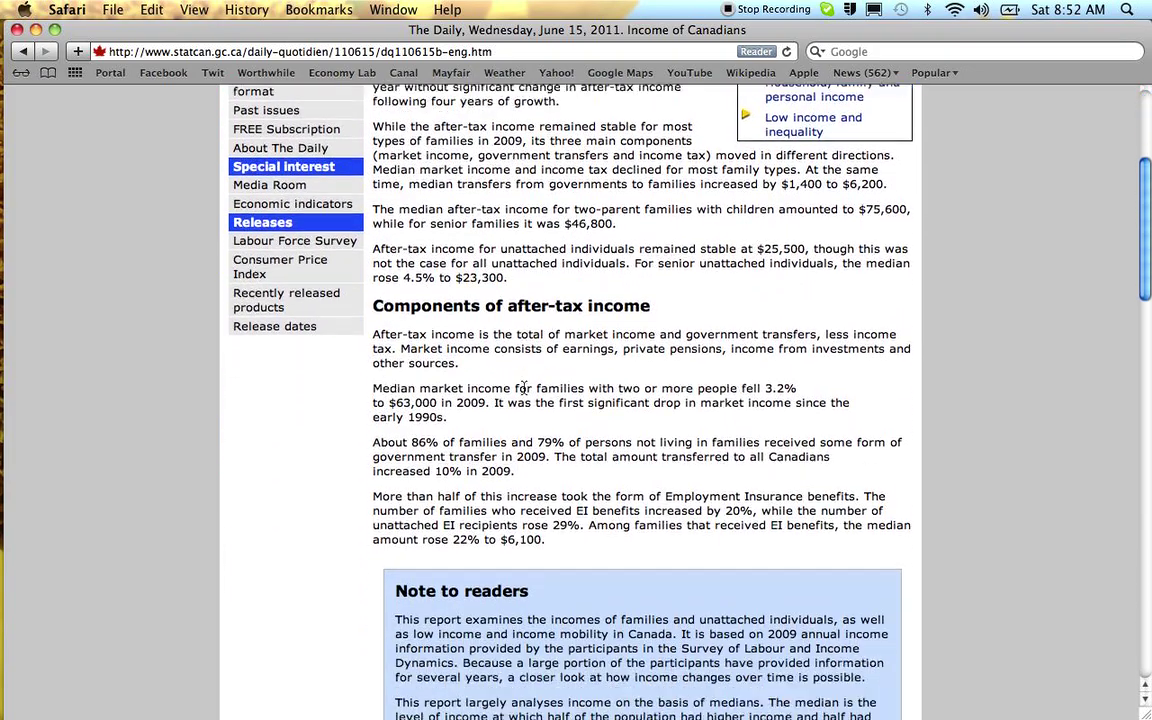
scroll(524, 388, "down", 13)
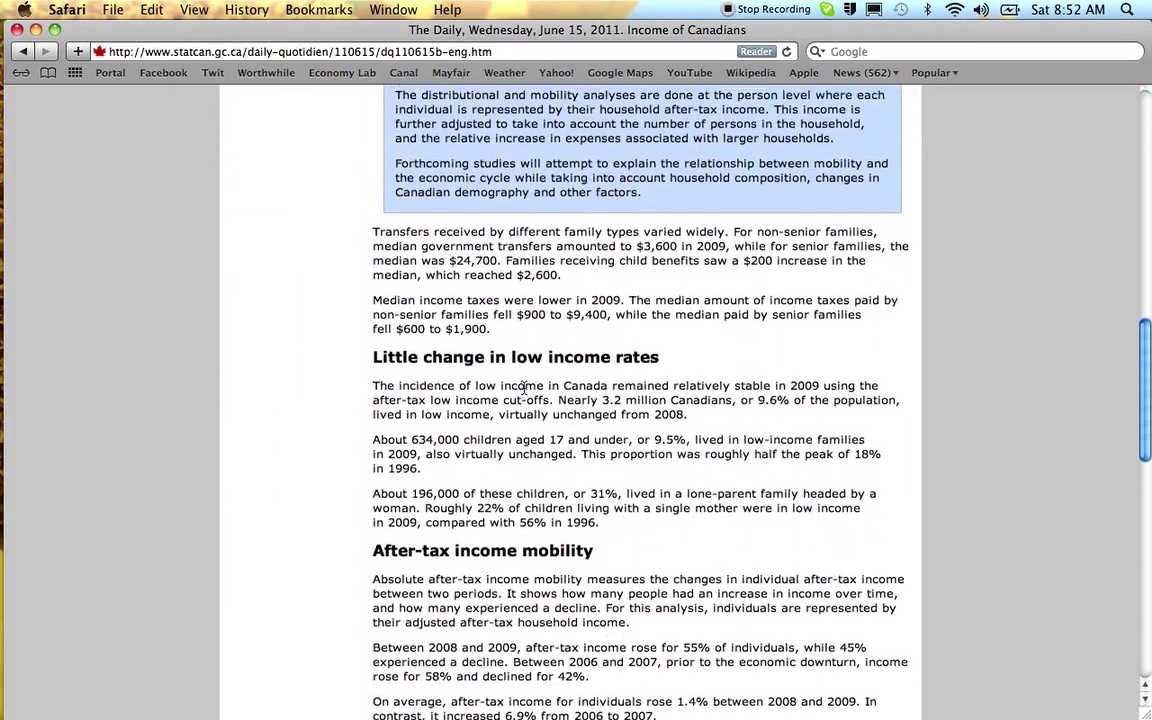
scroll(524, 388, "down", 11)
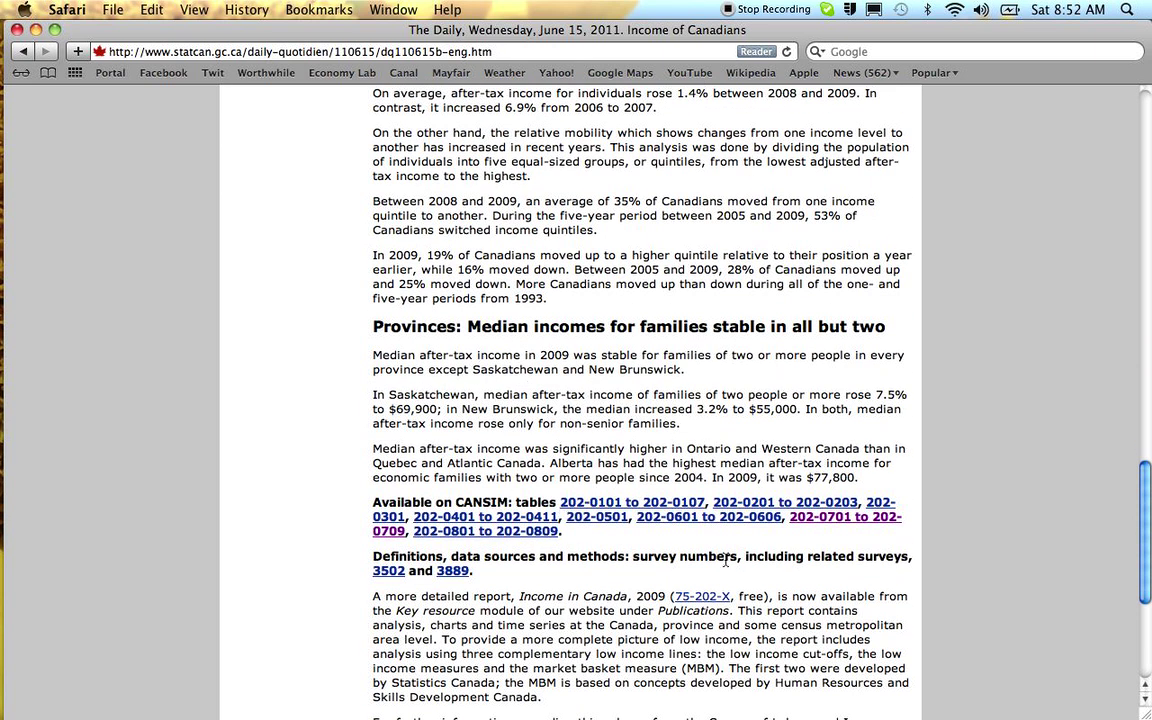
List the CANSIM search results for the nine tables 202-0701 to 202-0709
left_click(815, 524)
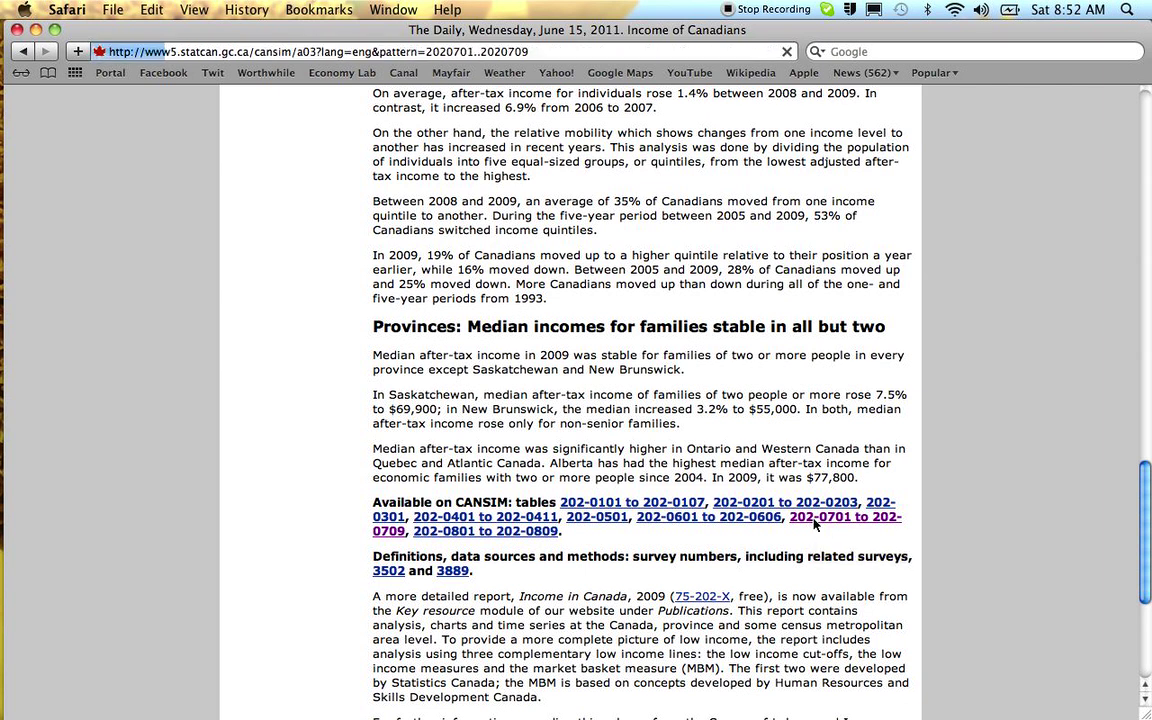
scroll(640, 435, "down", 3)
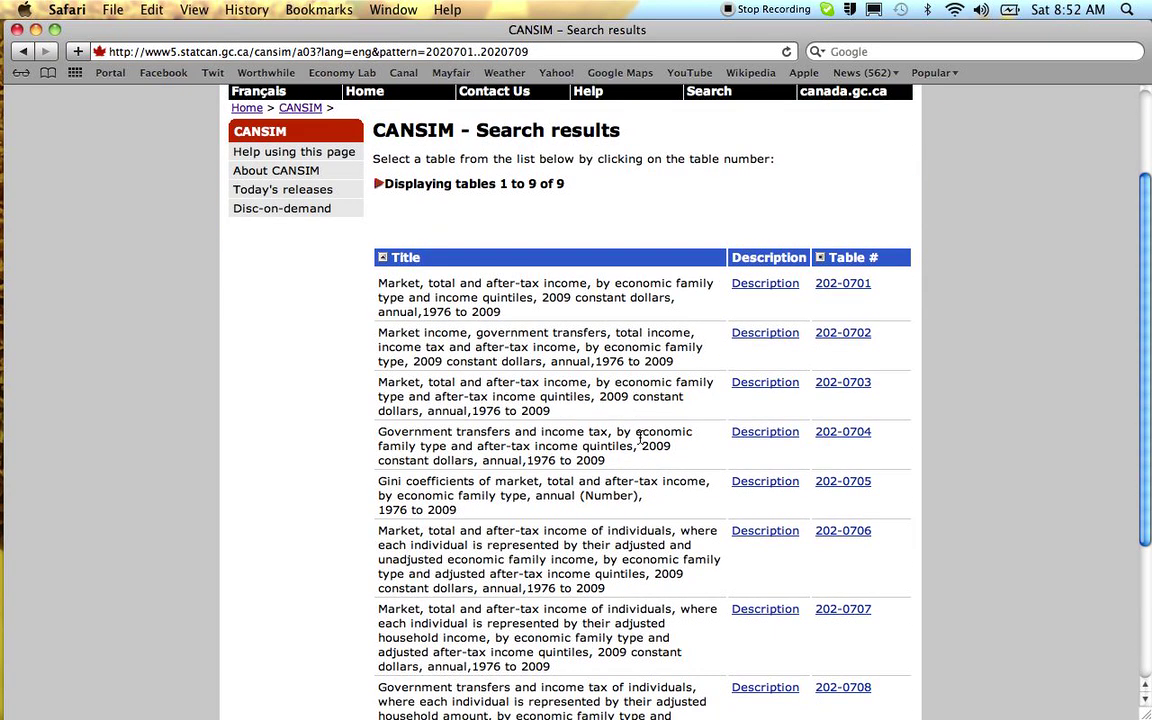
scroll(640, 436, "up", 3)
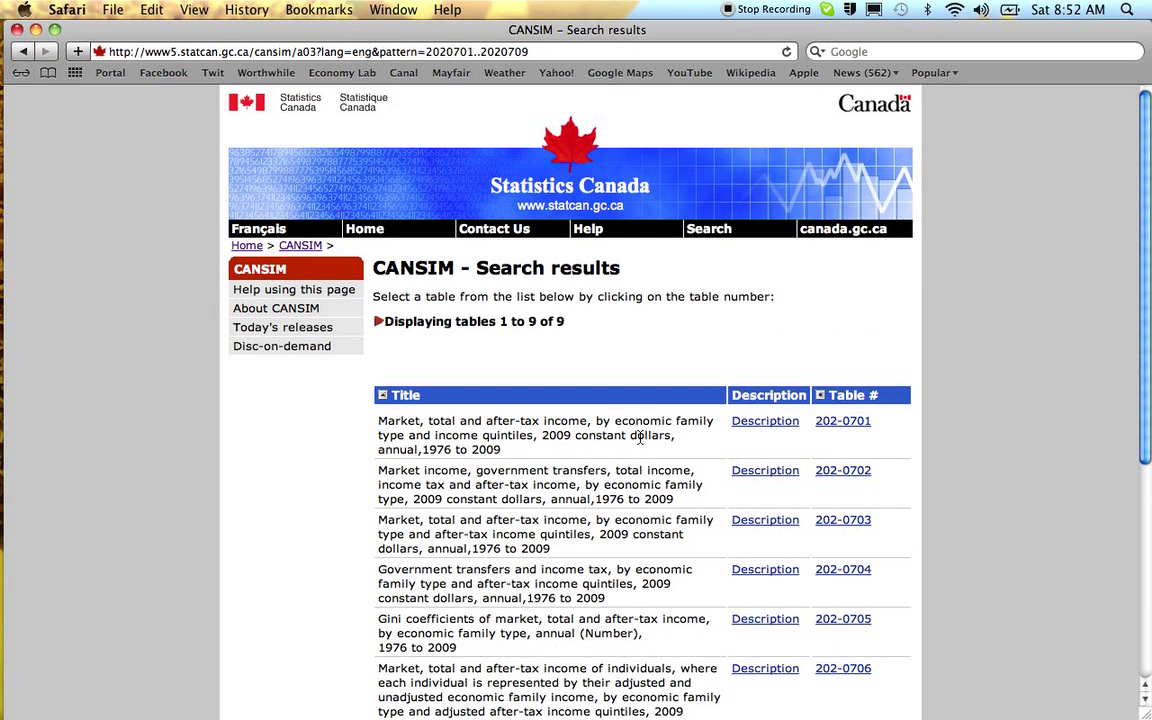
Return to the top of the Income of Canadians article
left_click(22, 52)
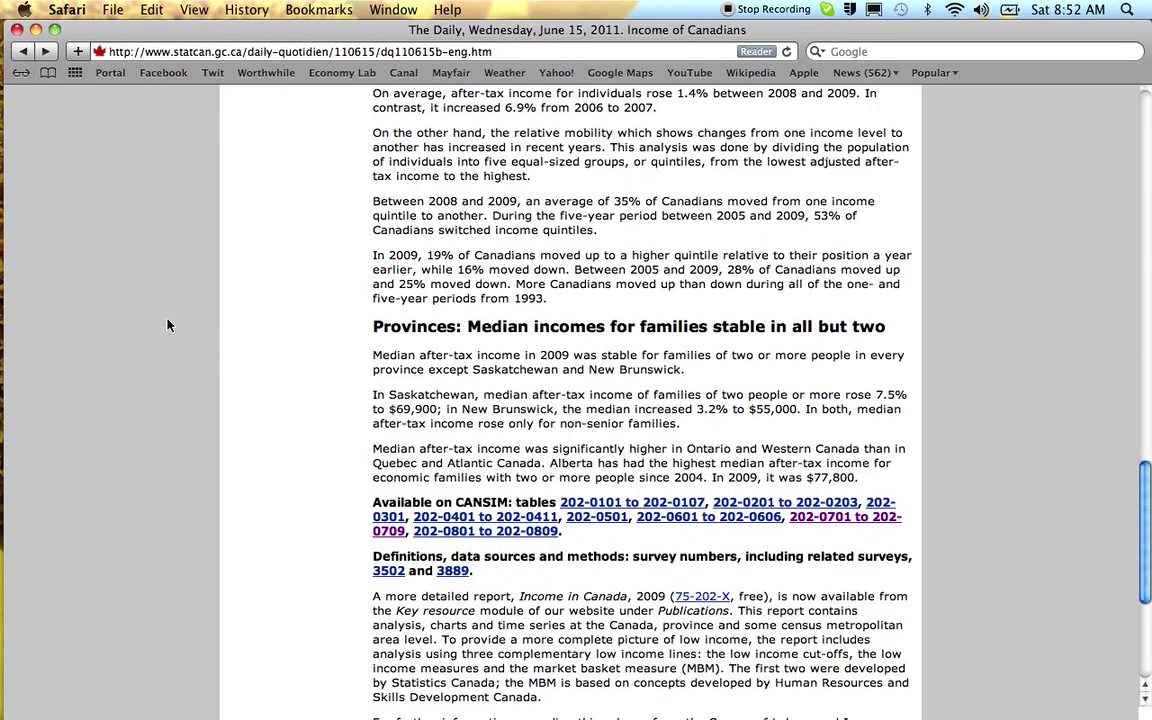
scroll(167, 325, "up", 15)
scroll(167, 325, "up", 1)
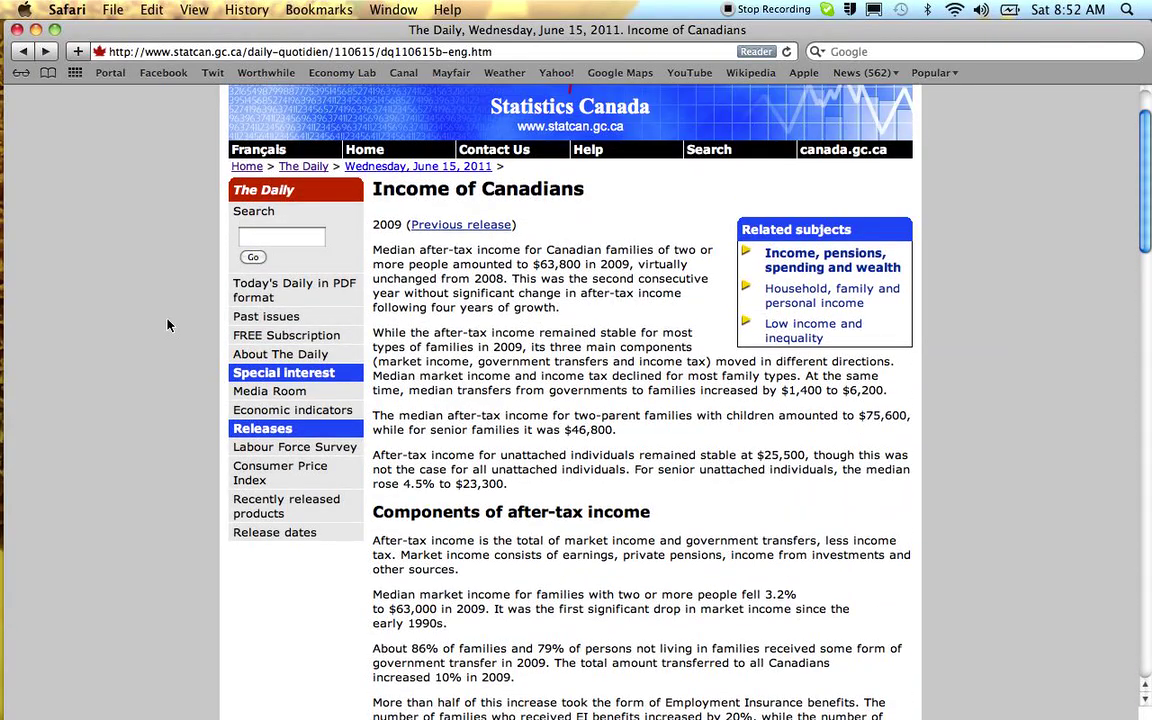